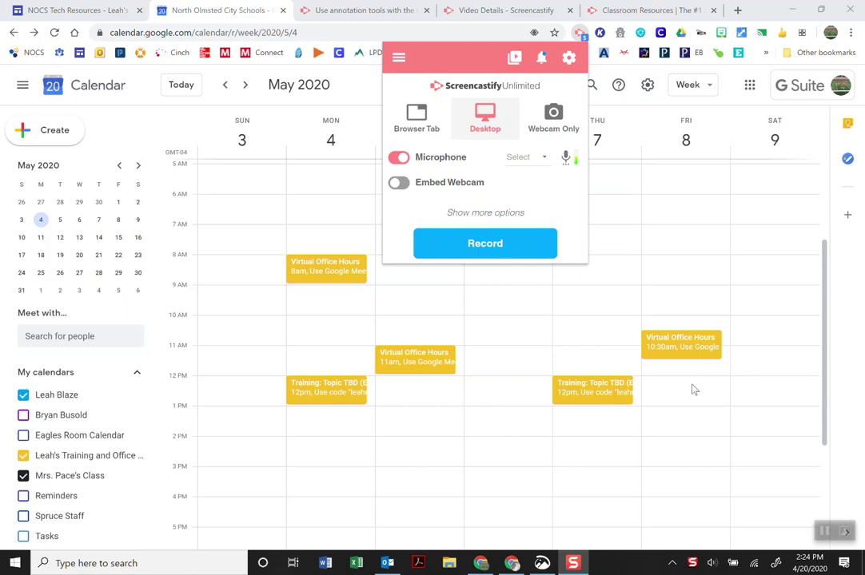
Step: Discard the accidental untitled calendar event and expand Screencastify's additional recording options
{"action": "left_click", "coordinate": [699, 224]}
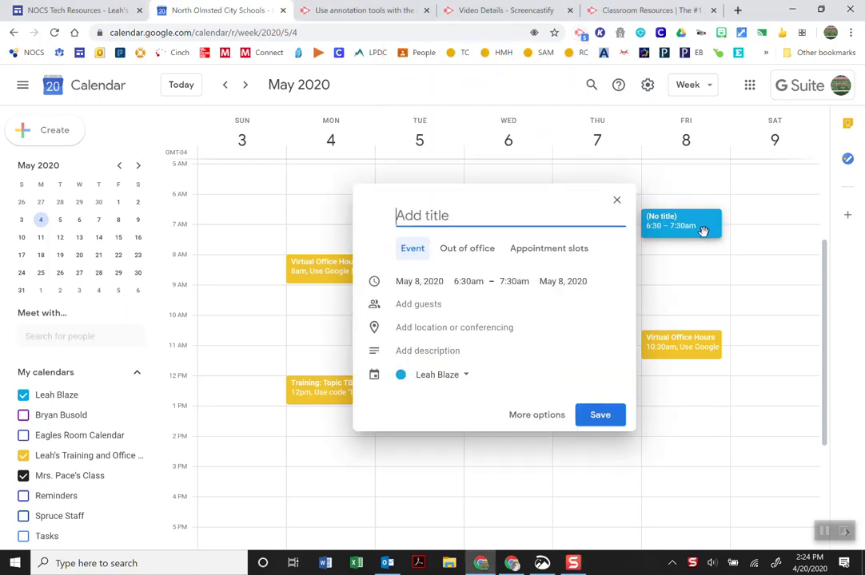
{"action": "left_click", "coordinate": [619, 206]}
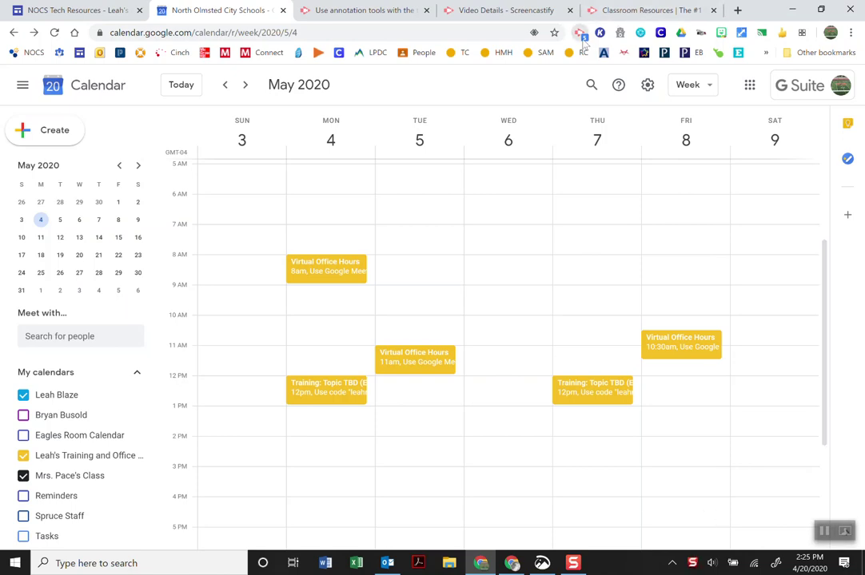
{"action": "left_click", "coordinate": [580, 33]}
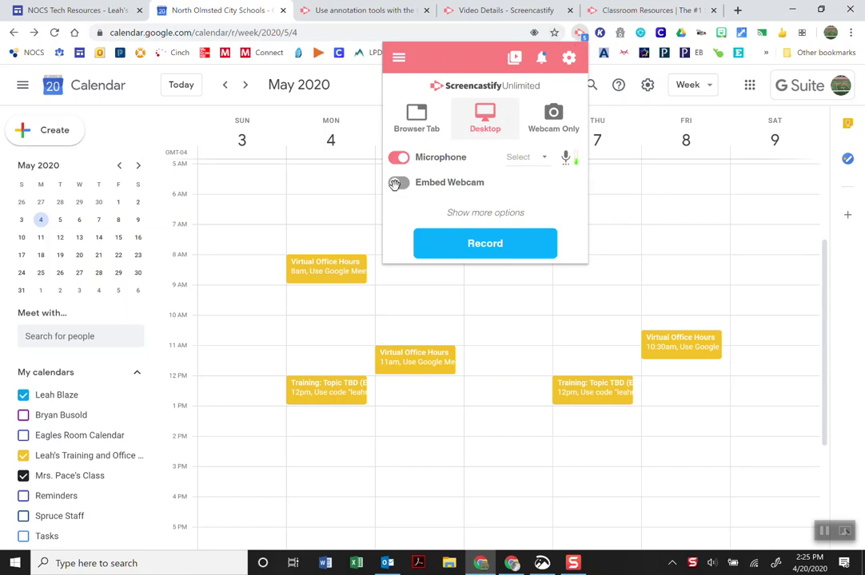
{"action": "left_click", "coordinate": [468, 214]}
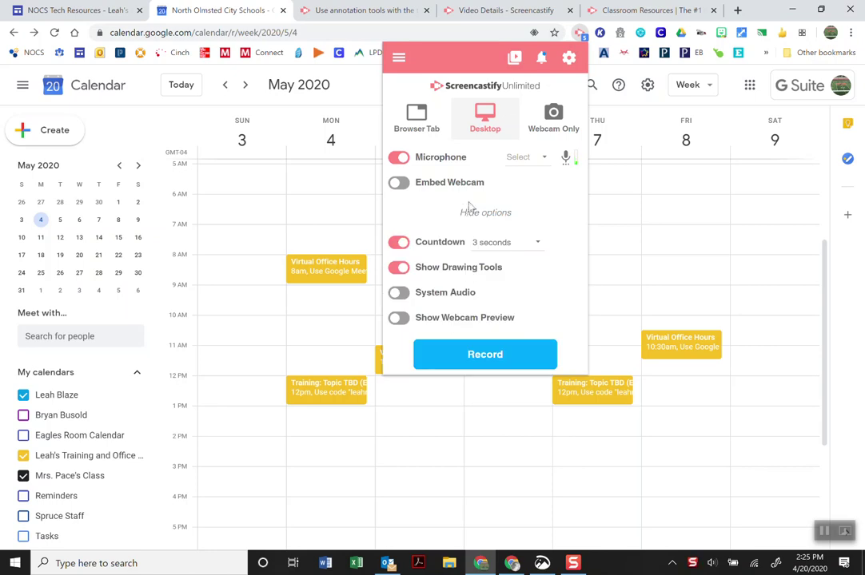
{"action": "left_click", "coordinate": [470, 214]}
{"action": "left_click", "coordinate": [478, 214]}
Step: Set the recording countdown to 3 seconds
{"action": "left_click", "coordinate": [539, 244]}
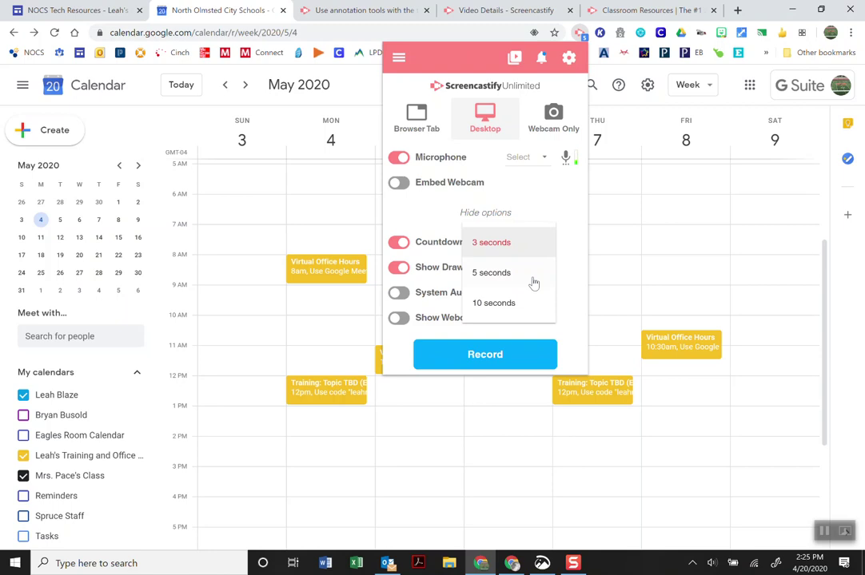
{"action": "left_click", "coordinate": [529, 303]}
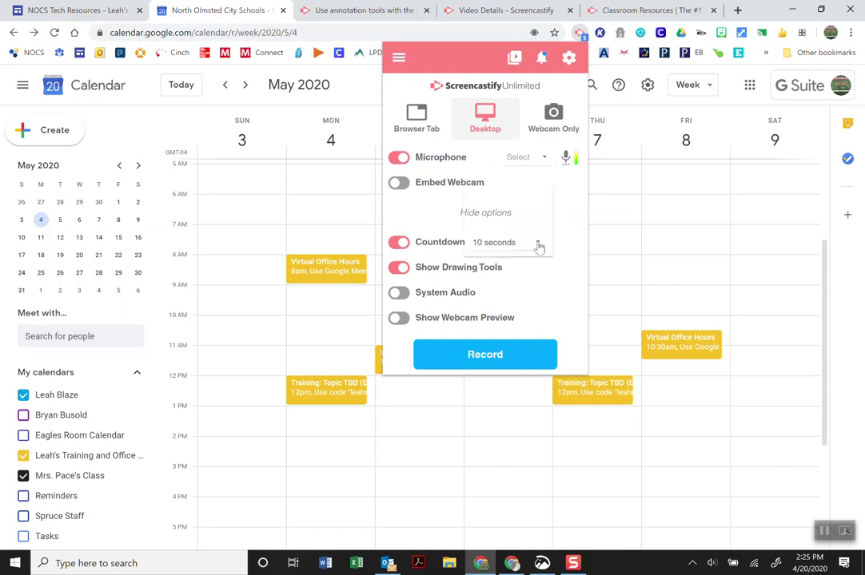
{"action": "left_click", "coordinate": [539, 243]}
{"action": "left_click", "coordinate": [506, 186]}
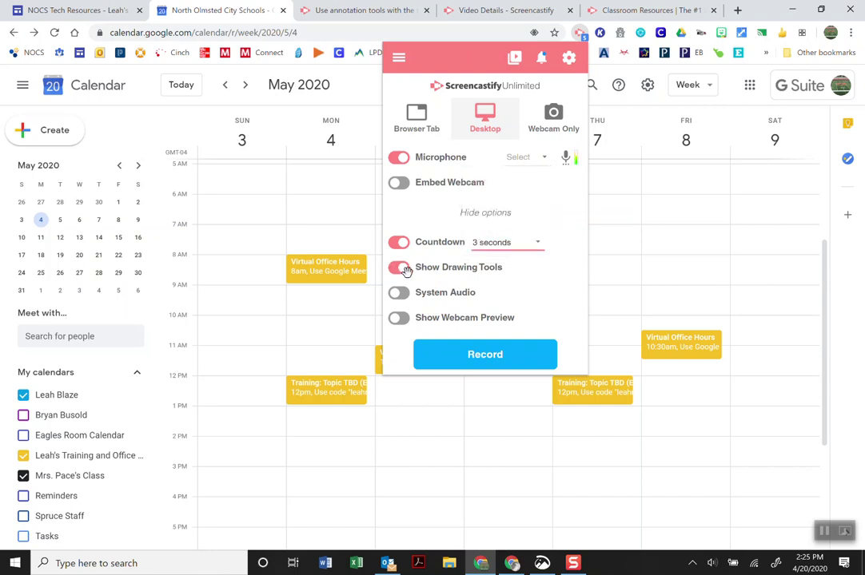
Step: Turn system audio and webcam preview off and turn drawing tools on
{"action": "left_click", "coordinate": [400, 292]}
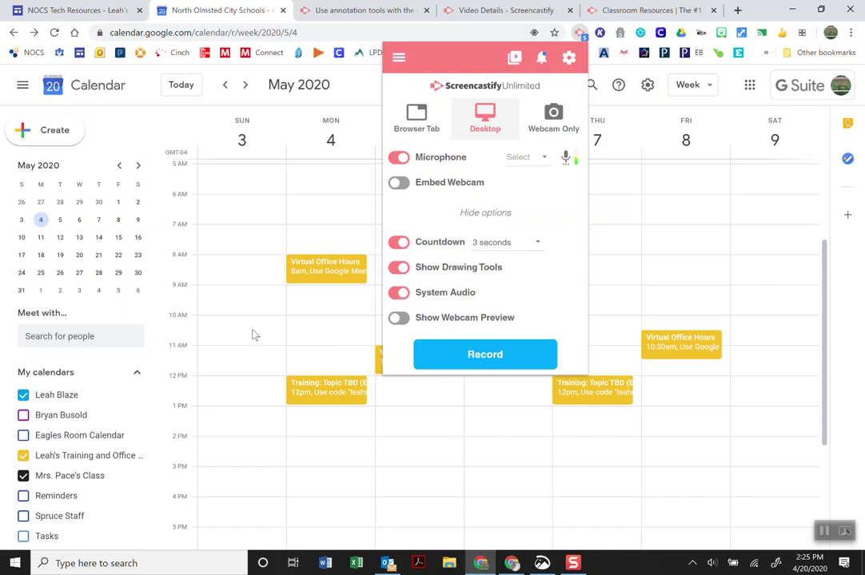
{"action": "left_click", "coordinate": [397, 294]}
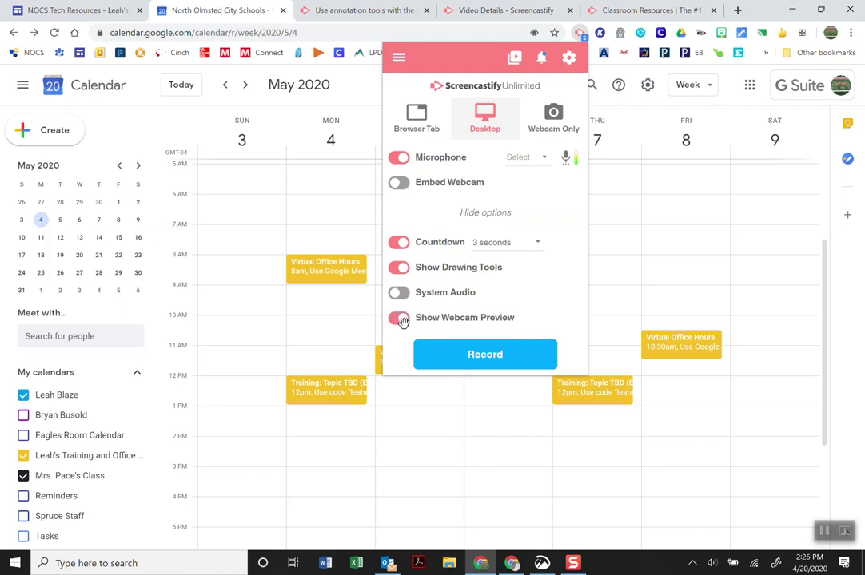
{"action": "left_click", "coordinate": [397, 319]}
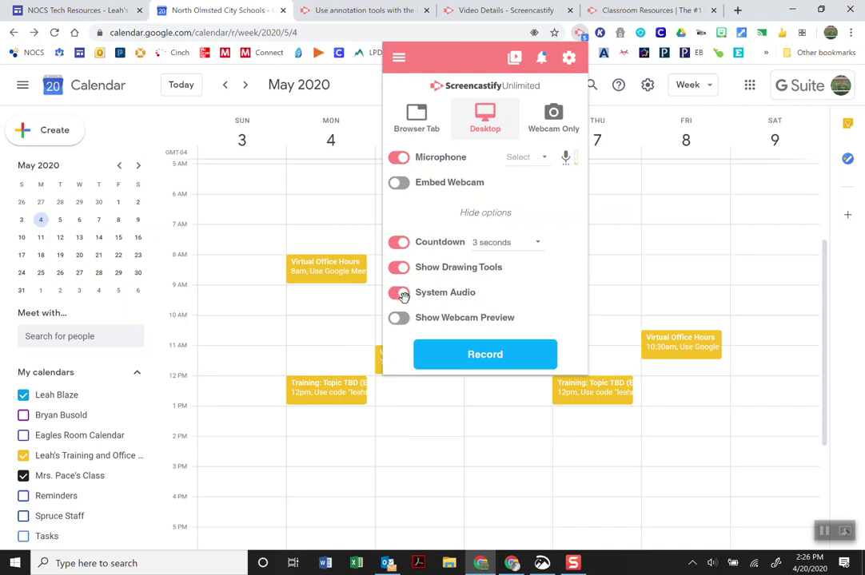
{"action": "left_click", "coordinate": [398, 292]}
{"action": "left_click", "coordinate": [397, 269]}
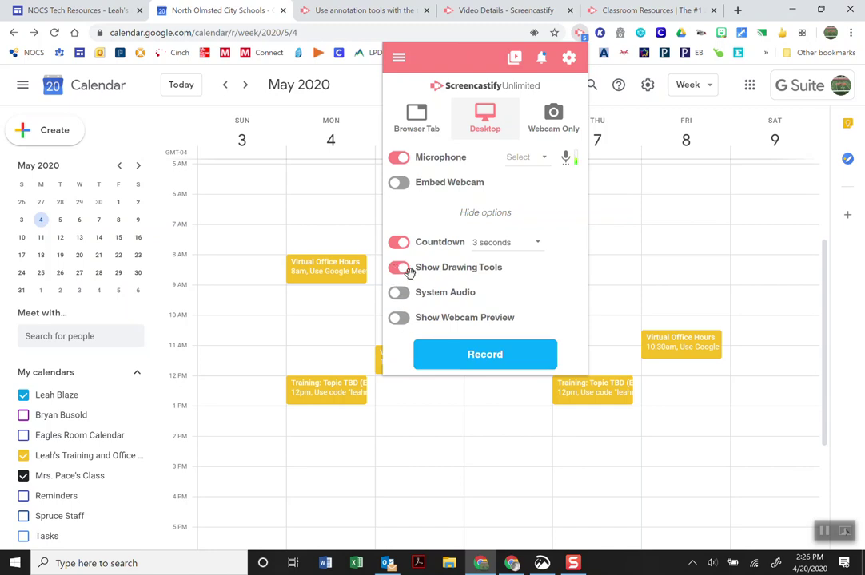
Step: Start recording the entire screen and switch off the Focus Mouse spotlight
{"action": "left_click", "coordinate": [475, 359]}
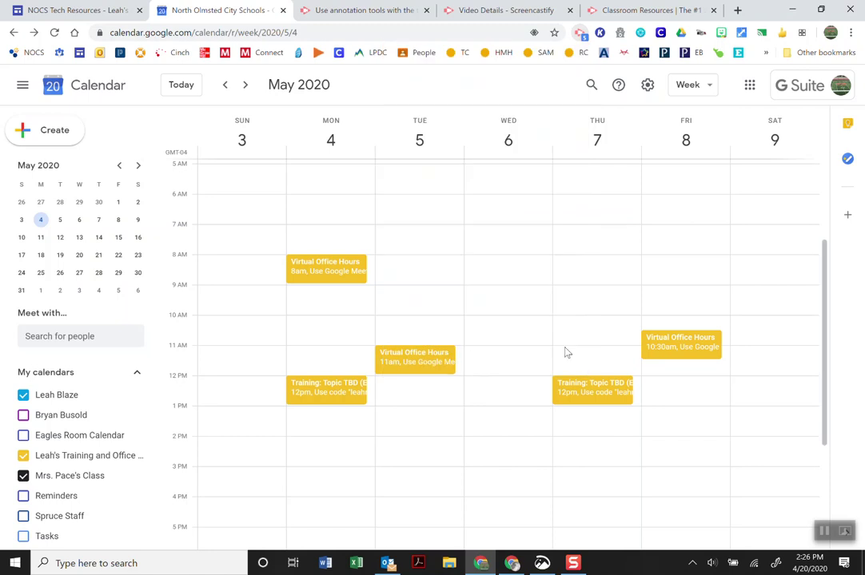
{"action": "left_click", "coordinate": [377, 270]}
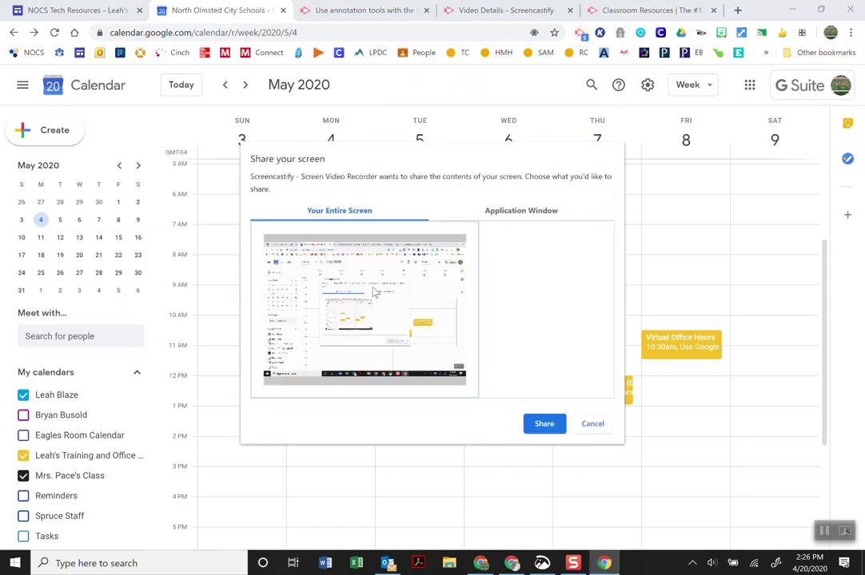
{"action": "left_click", "coordinate": [545, 424]}
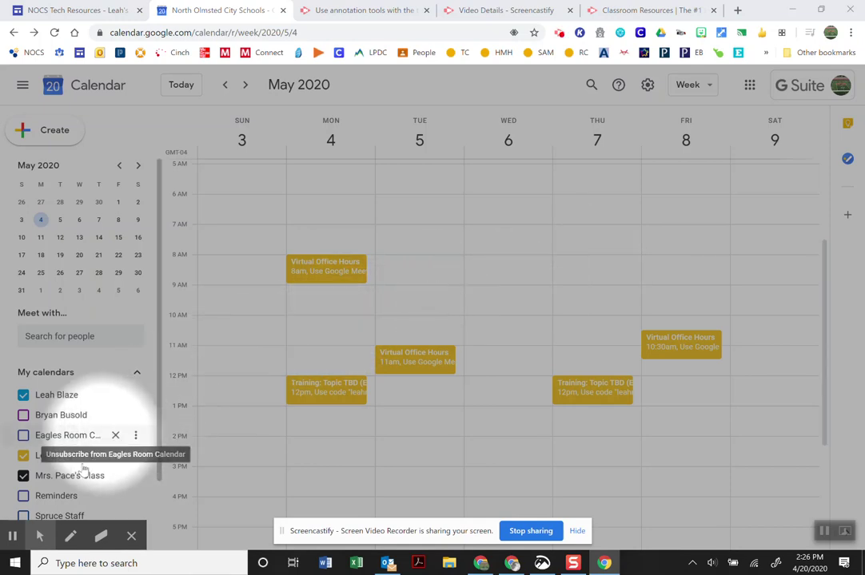
{"action": "mouse_move", "coordinate": [39, 534]}
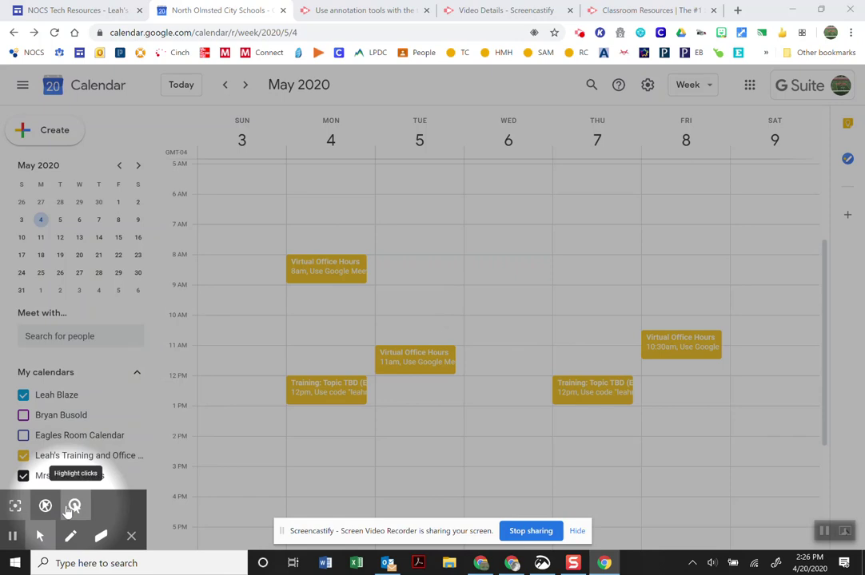
{"action": "left_click", "coordinate": [16, 512]}
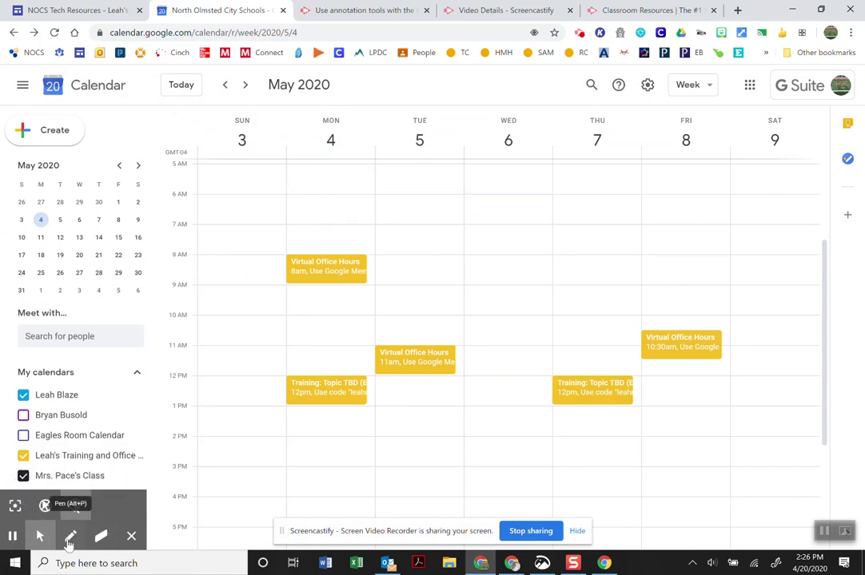
Step: Circle Monday's 12pm Training event in red, then circle the 8am event in green with an arrow
{"action": "left_click", "coordinate": [70, 536]}
{"action": "mouse_move", "coordinate": [424, 382]}
{"action": "left_mouse_down"}
{"action": "mouse_move", "coordinate": [288, 389]}
{"action": "mouse_move", "coordinate": [396, 438]}
{"action": "mouse_move", "coordinate": [422, 366]}
{"action": "left_mouse_up"}
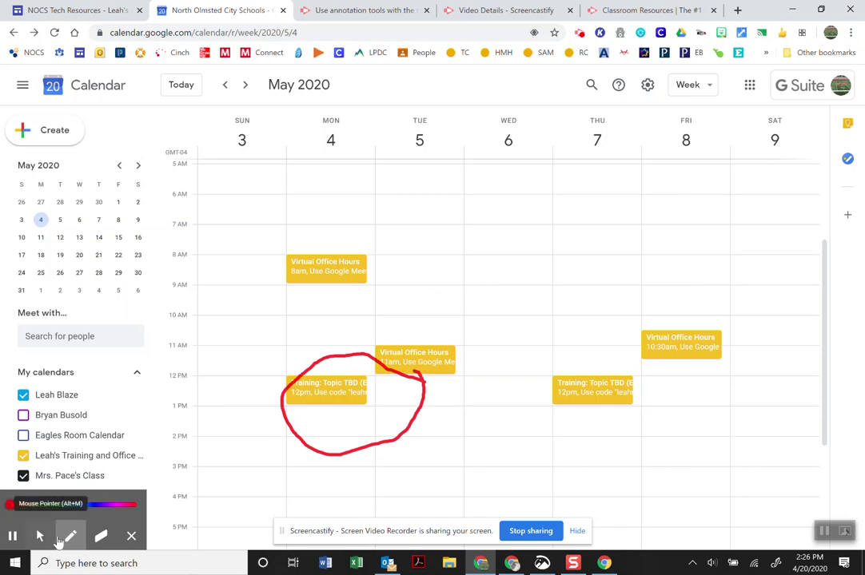
{"action": "mouse_move", "coordinate": [22, 509]}
{"action": "left_click_drag", "start_coordinate": [29, 507], "coordinate": [49, 505]}
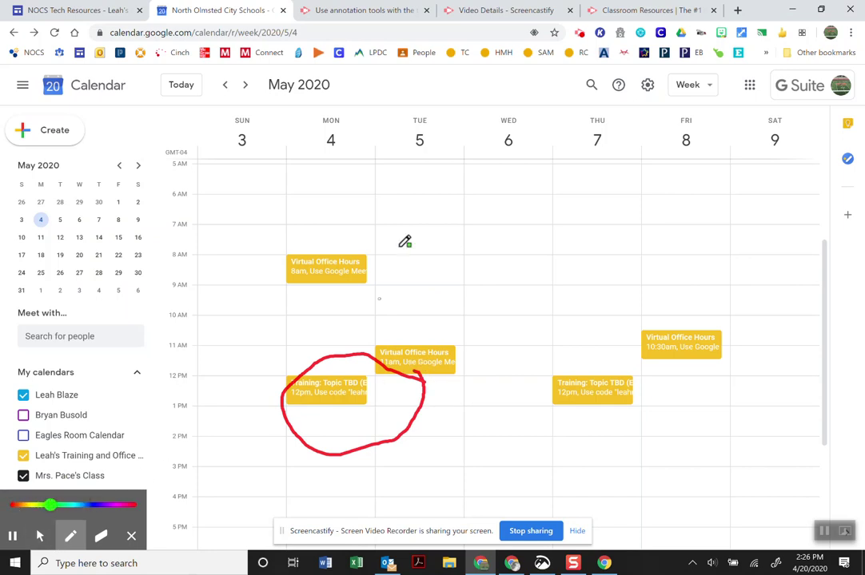
{"action": "mouse_move", "coordinate": [392, 234]}
{"action": "left_mouse_down"}
{"action": "mouse_move", "coordinate": [324, 199]}
{"action": "mouse_move", "coordinate": [232, 302]}
{"action": "left_mouse_up"}
{"action": "mouse_move", "coordinate": [319, 332]}
{"action": "left_mouse_down"}
{"action": "mouse_move", "coordinate": [377, 316]}
{"action": "mouse_move", "coordinate": [385, 247]}
{"action": "left_mouse_up"}
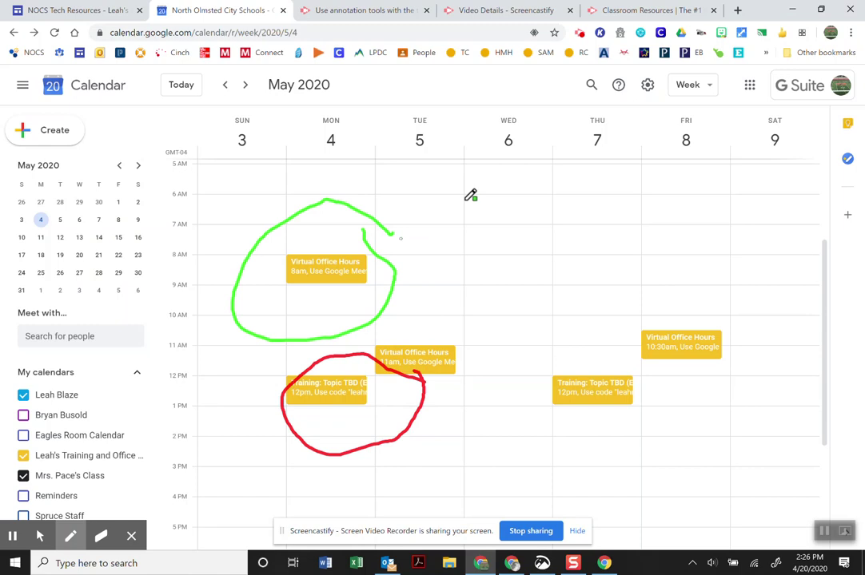
{"action": "mouse_move", "coordinate": [497, 206]}
{"action": "left_mouse_down"}
{"action": "mouse_move", "coordinate": [397, 247]}
{"action": "mouse_move", "coordinate": [395, 217]}
{"action": "mouse_move", "coordinate": [387, 243]}
{"action": "mouse_move", "coordinate": [470, 262]}
{"action": "left_mouse_up"}
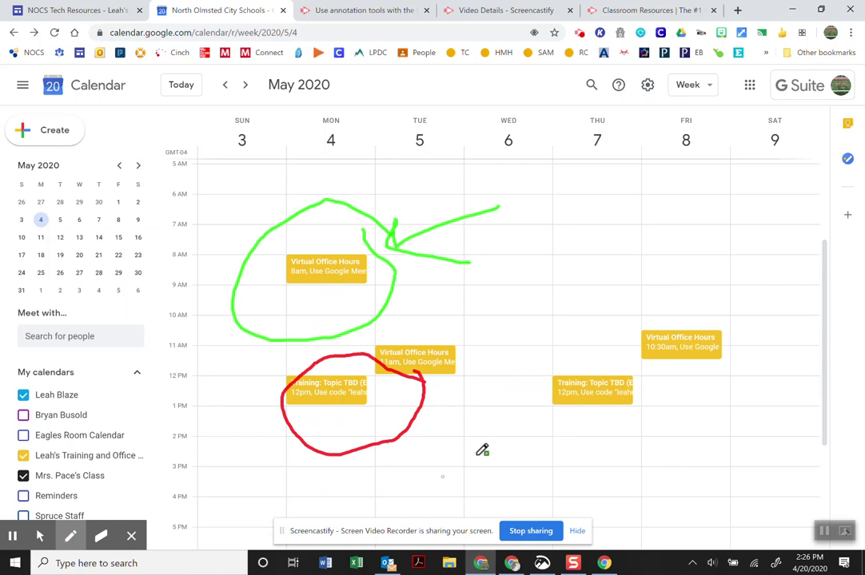
Step: Erase the red circle around the Training event
{"action": "mouse_move", "coordinate": [68, 539]}
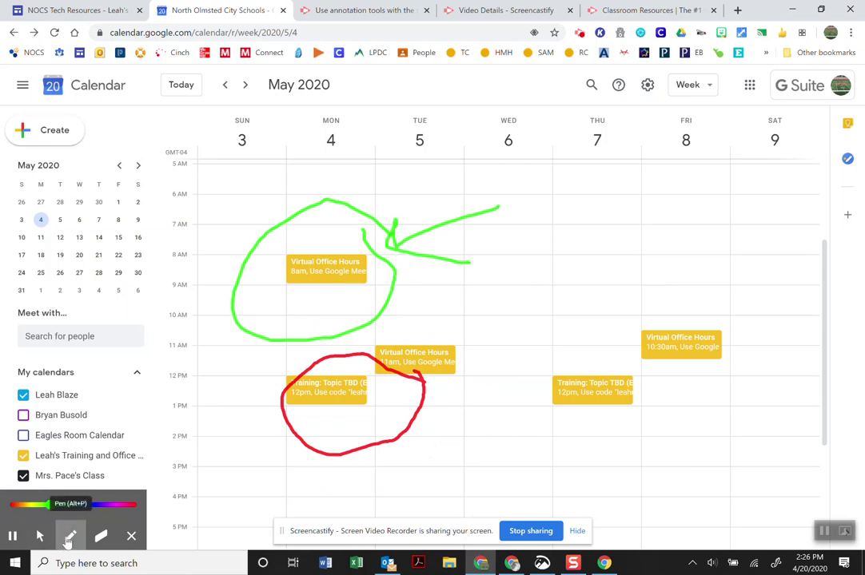
{"action": "left_click", "coordinate": [101, 536]}
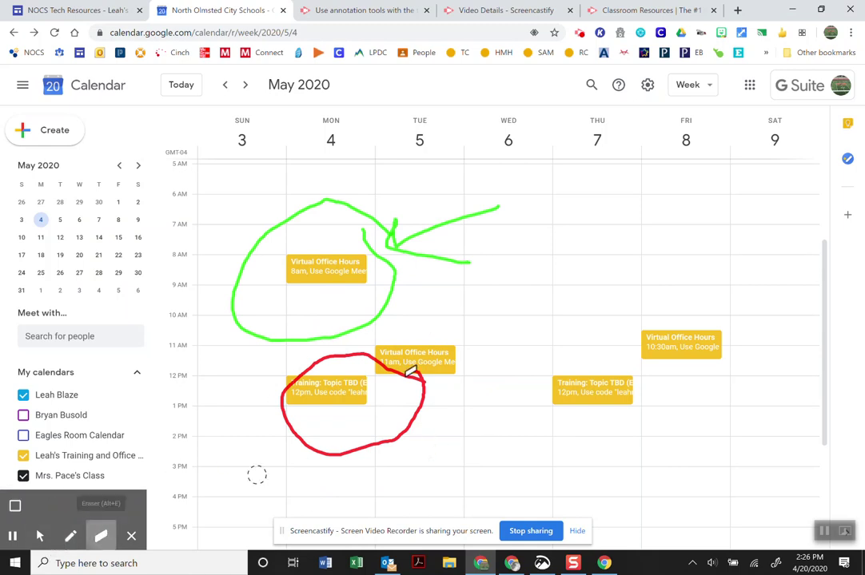
{"action": "mouse_move", "coordinate": [418, 417]}
{"action": "left_mouse_down"}
{"action": "mouse_move", "coordinate": [347, 456]}
{"action": "mouse_move", "coordinate": [296, 436]}
{"action": "mouse_move", "coordinate": [282, 399]}
{"action": "mouse_move", "coordinate": [316, 360]}
{"action": "mouse_move", "coordinate": [401, 359]}
{"action": "mouse_move", "coordinate": [422, 382]}
{"action": "mouse_move", "coordinate": [419, 417]}
{"action": "mouse_move", "coordinate": [401, 371]}
{"action": "mouse_move", "coordinate": [339, 336]}
{"action": "mouse_move", "coordinate": [285, 360]}
{"action": "left_mouse_up"}
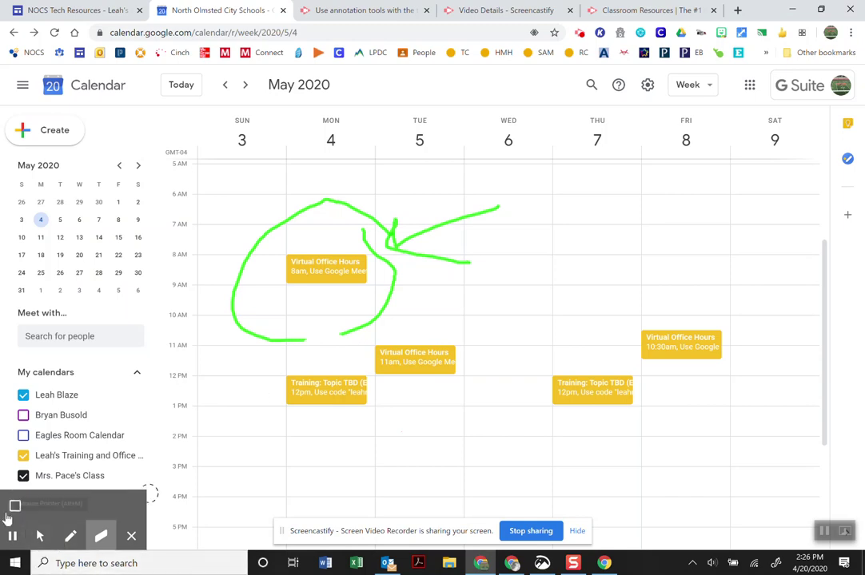
Step: Exit drawing, toggle the spotlight on and back off, then hide the annotation toolbar
{"action": "left_click", "coordinate": [40, 537]}
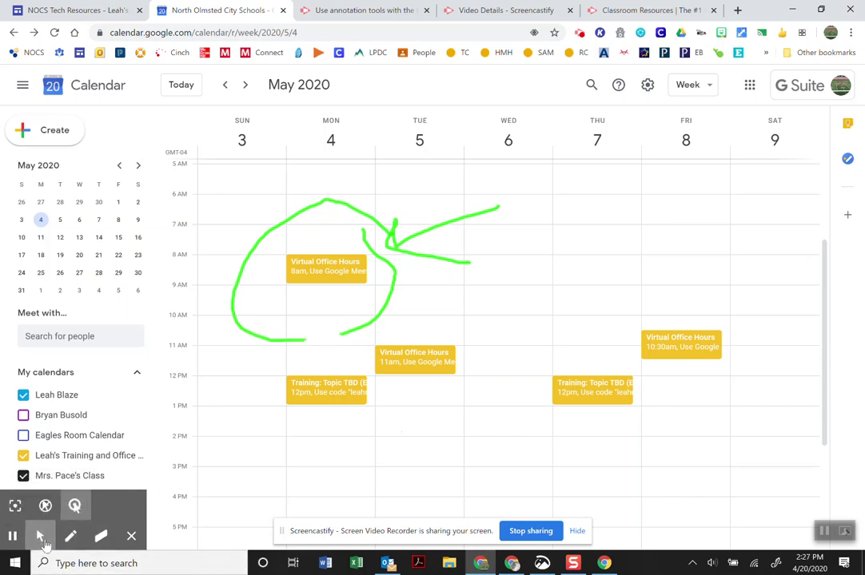
{"action": "left_click", "coordinate": [15, 507]}
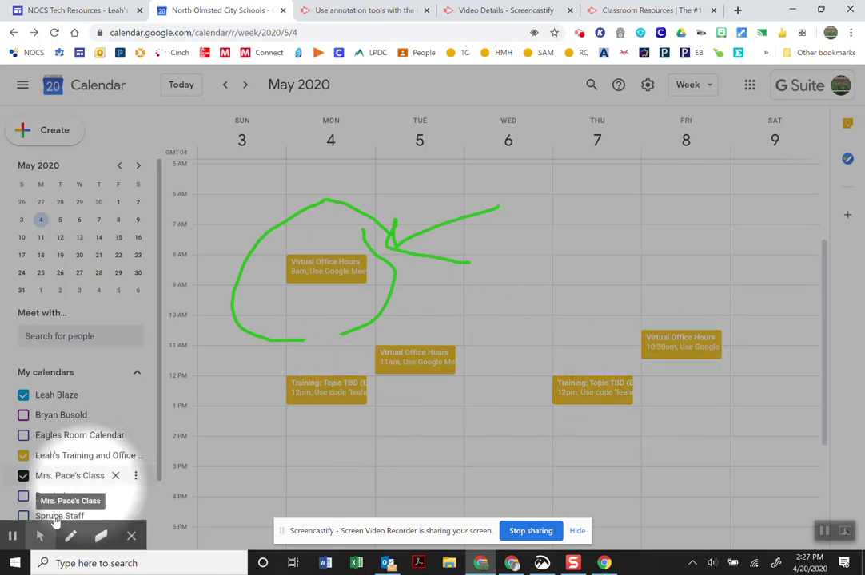
{"action": "mouse_move", "coordinate": [13, 529]}
{"action": "left_click", "coordinate": [75, 506]}
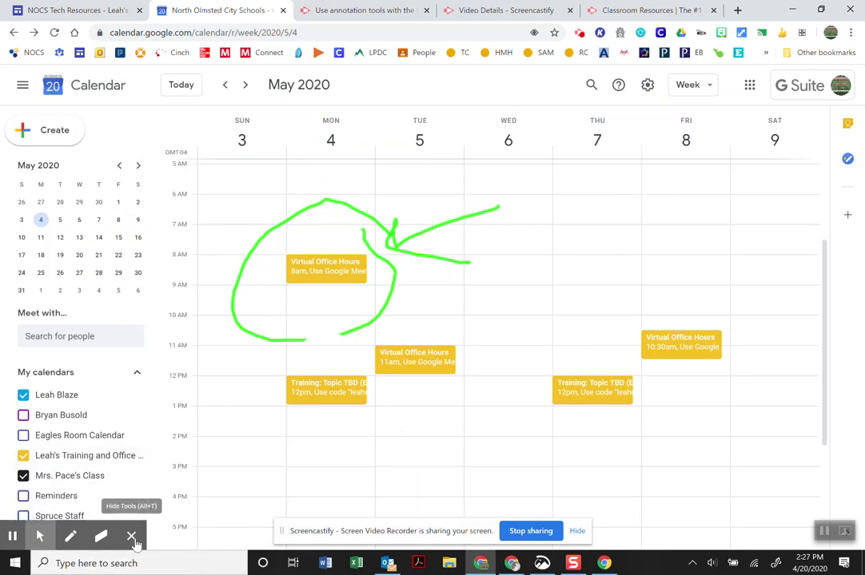
{"action": "left_click", "coordinate": [132, 537]}
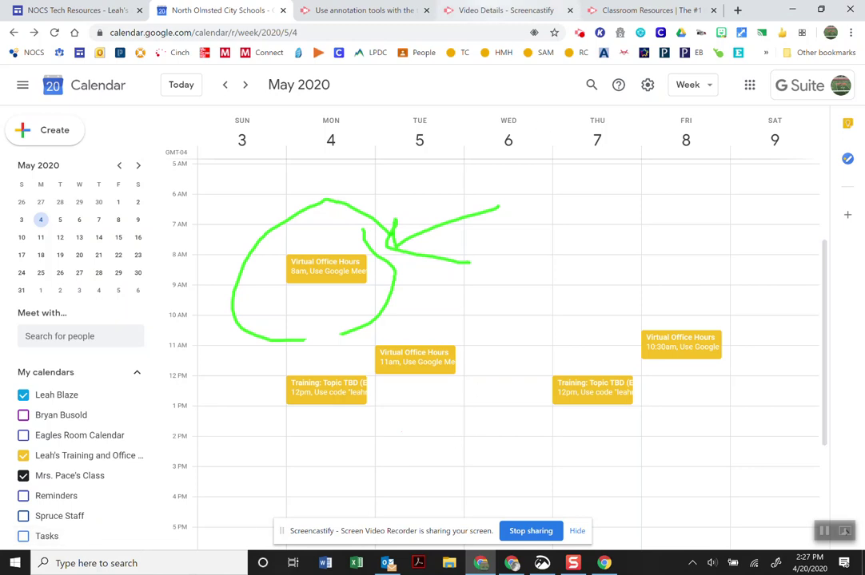
Step: Open the 'Use annotation tools with the toolbar hidden' article and bring the toolbar back with Alt+T
{"action": "left_click", "coordinate": [493, 9]}
{"action": "left_click", "coordinate": [607, 11]}
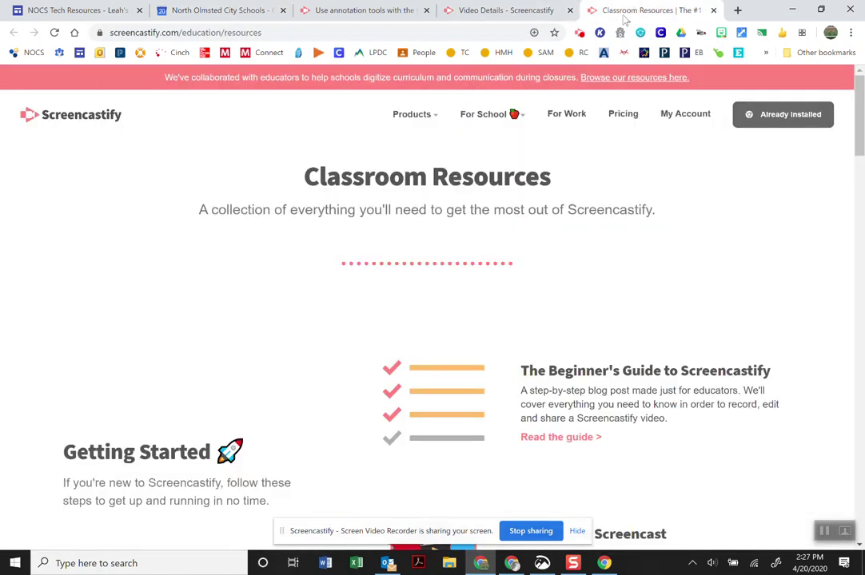
{"action": "left_click", "coordinate": [364, 10]}
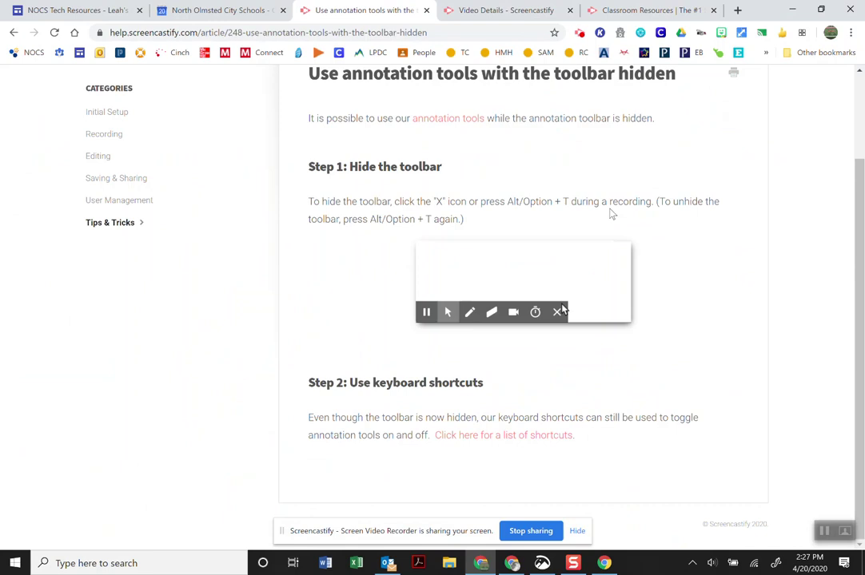
{"action": "key", "text": "alt+t"}
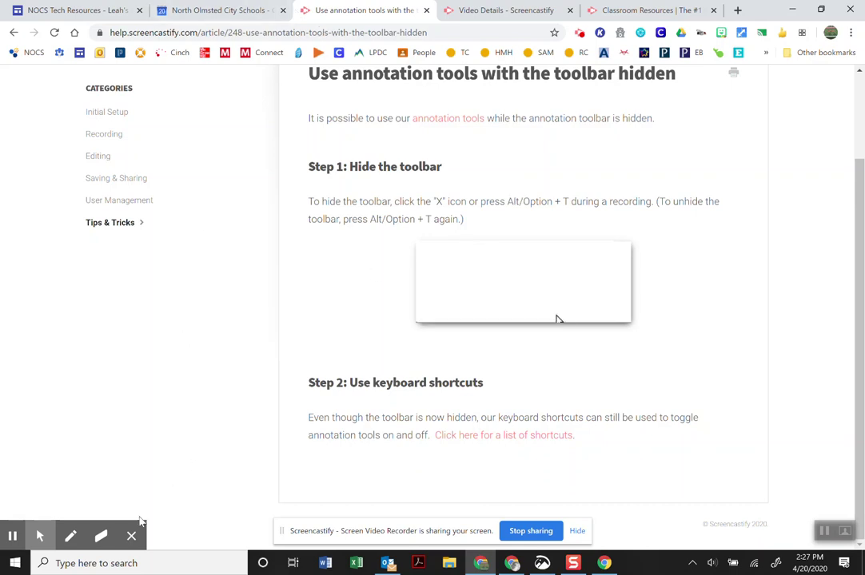
{"action": "left_click", "coordinate": [131, 539]}
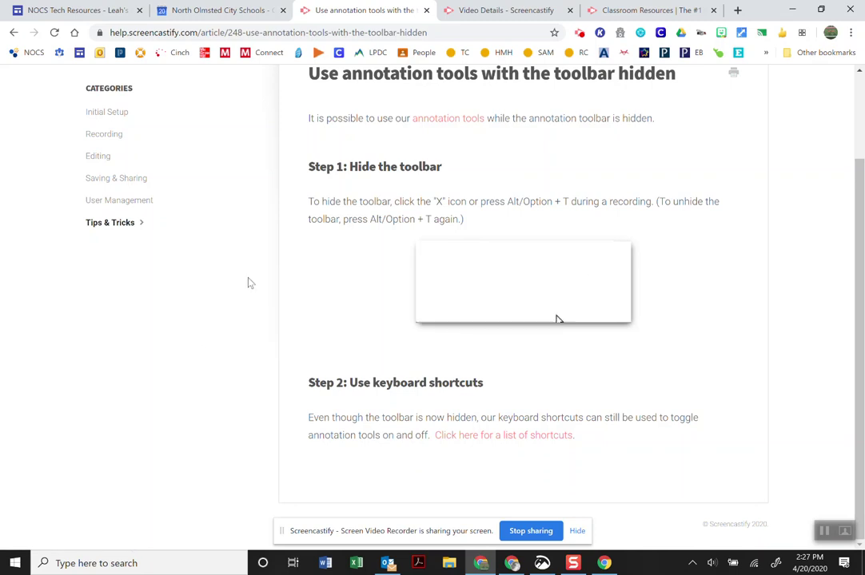
{"action": "key", "text": "alt+t"}
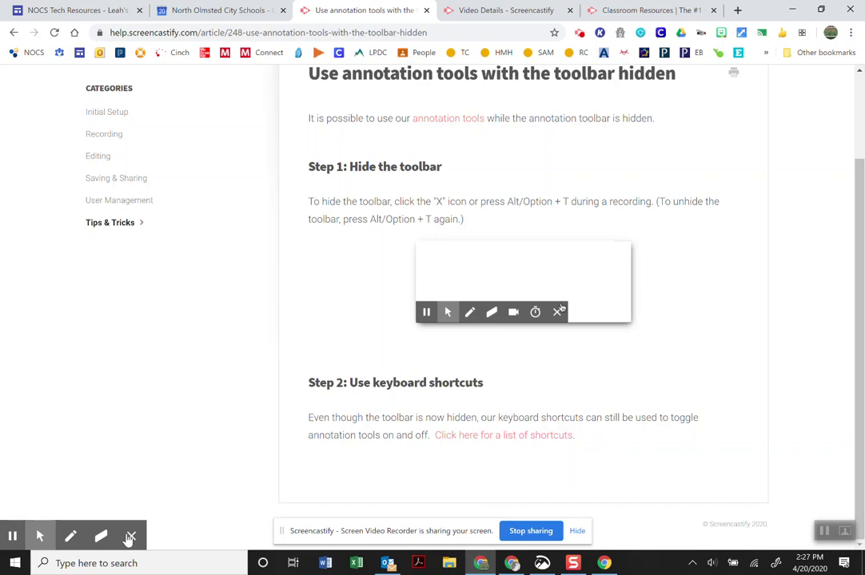
{"action": "mouse_move", "coordinate": [40, 533]}
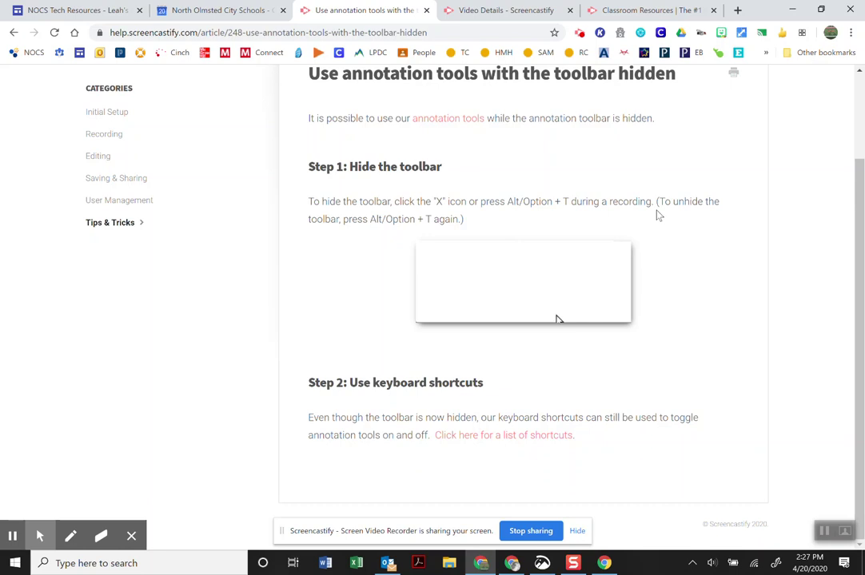
Step: Close the Video Details tab and erase the green circle and arrow from the calendar
{"action": "left_click", "coordinate": [491, 11]}
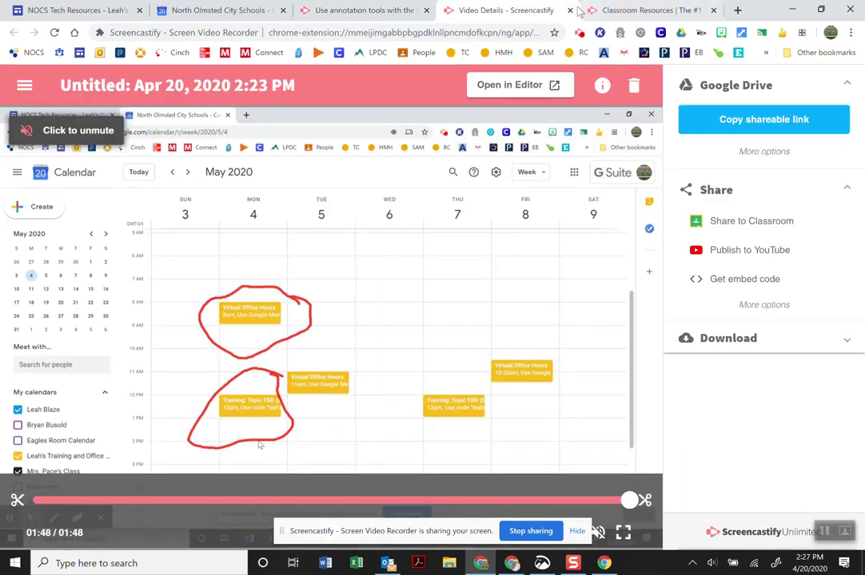
{"action": "middle_click", "coordinate": [488, 10]}
{"action": "left_click", "coordinate": [223, 9]}
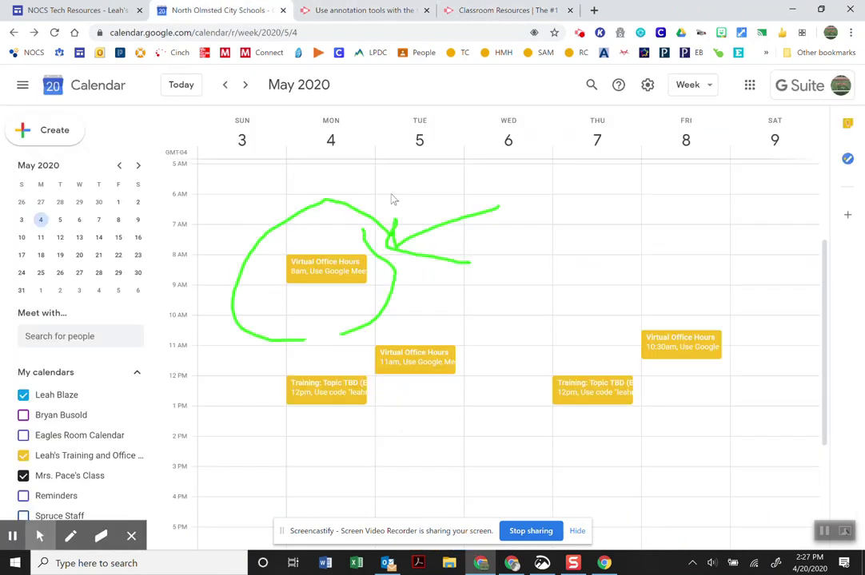
{"action": "left_click", "coordinate": [101, 536]}
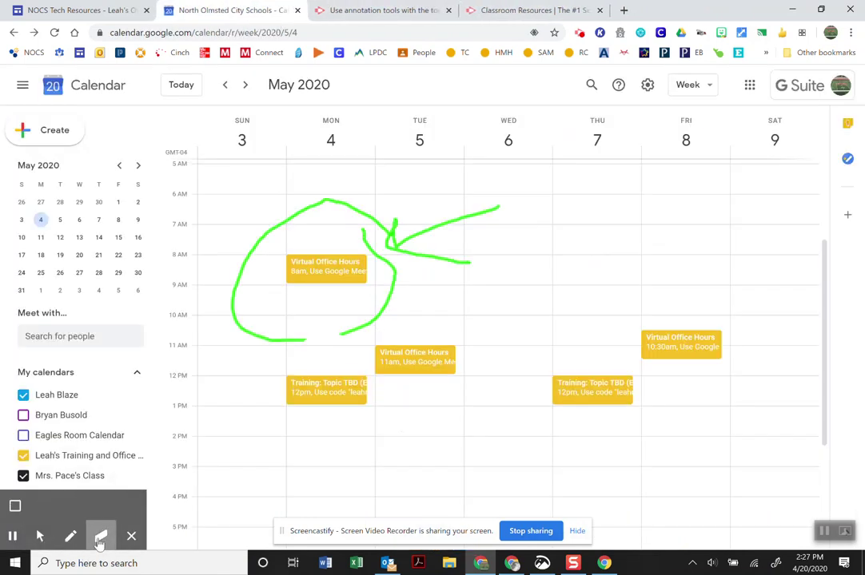
{"action": "mouse_move", "coordinate": [316, 339]}
{"action": "left_mouse_down"}
{"action": "mouse_move", "coordinate": [279, 341]}
{"action": "mouse_move", "coordinate": [237, 324]}
{"action": "mouse_move", "coordinate": [230, 290]}
{"action": "mouse_move", "coordinate": [269, 234]}
{"action": "mouse_move", "coordinate": [346, 200]}
{"action": "mouse_move", "coordinate": [368, 204]}
{"action": "mouse_move", "coordinate": [421, 240]}
{"action": "mouse_move", "coordinate": [459, 249]}
{"action": "mouse_move", "coordinate": [475, 267]}
{"action": "mouse_move", "coordinate": [429, 258]}
{"action": "mouse_move", "coordinate": [354, 209]}
{"action": "mouse_move", "coordinate": [391, 285]}
{"action": "mouse_move", "coordinate": [361, 333]}
{"action": "mouse_move", "coordinate": [331, 338]}
{"action": "mouse_move", "coordinate": [441, 238]}
{"action": "mouse_move", "coordinate": [505, 205]}
{"action": "left_mouse_up"}
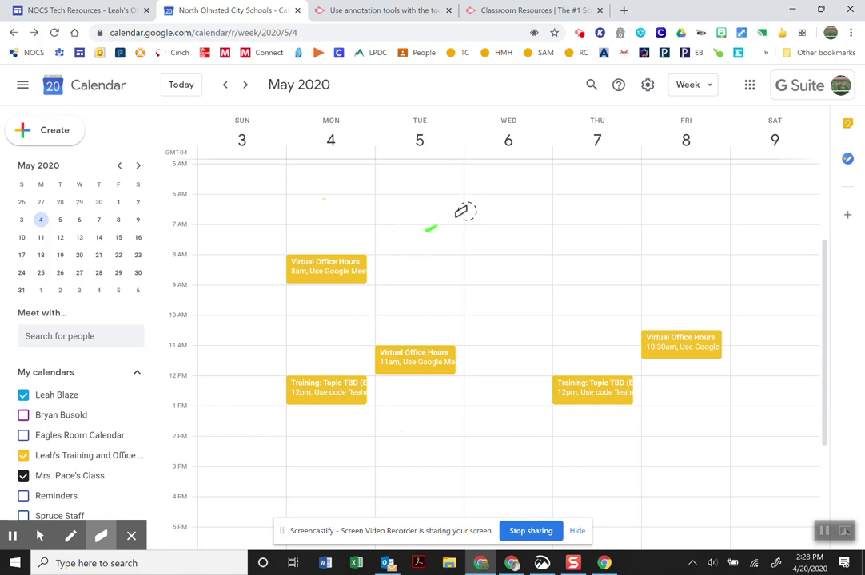
{"action": "left_click_drag", "start_coordinate": [466, 211], "coordinate": [424, 227]}
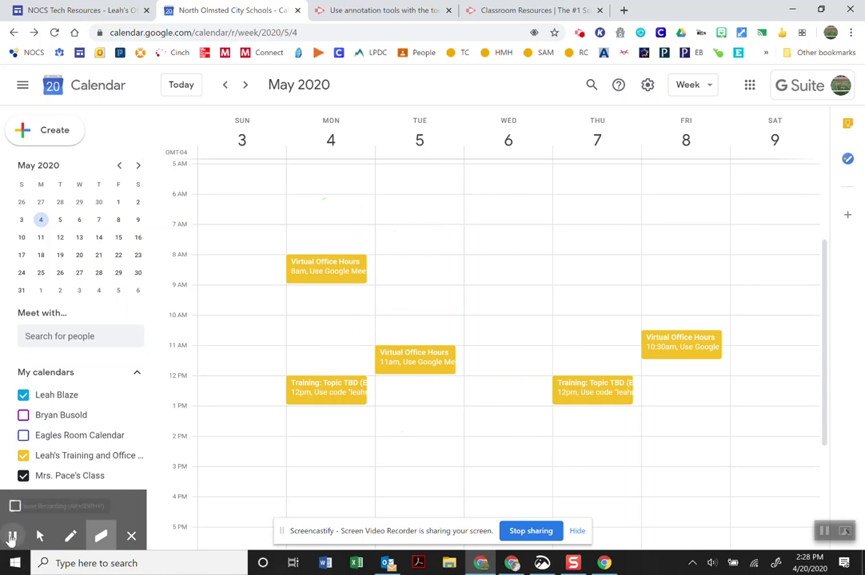
Step: Pause and resume the recording, then hide the annotation tools
{"action": "left_click", "coordinate": [11, 538]}
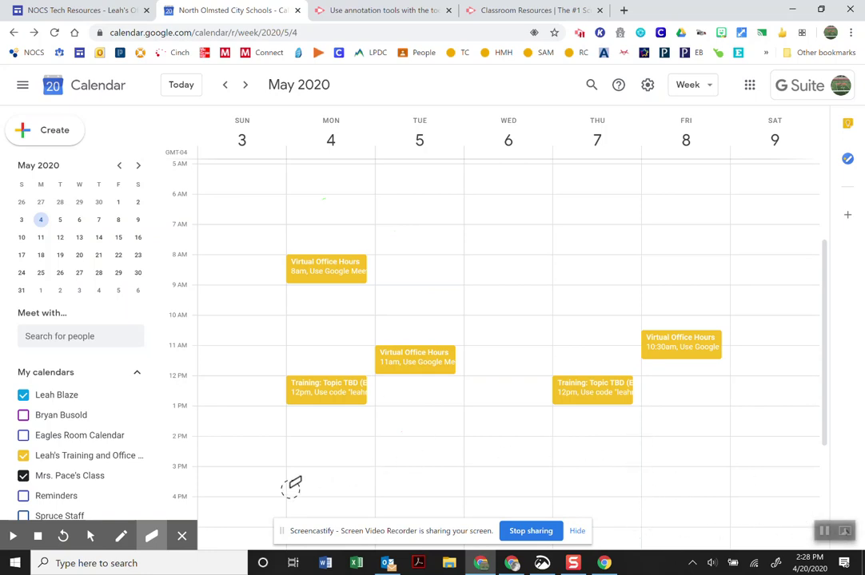
{"action": "mouse_move", "coordinate": [12, 506]}
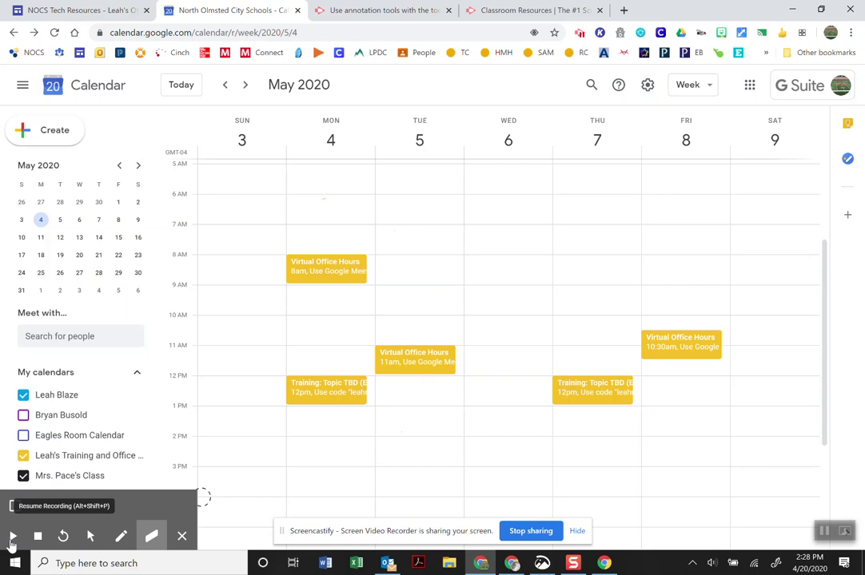
{"action": "left_click", "coordinate": [12, 538]}
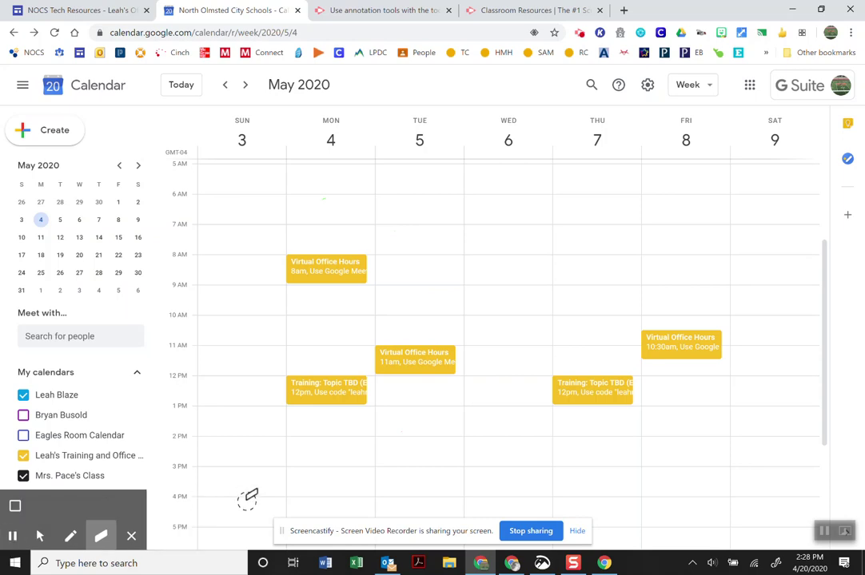
{"action": "left_click", "coordinate": [131, 536]}
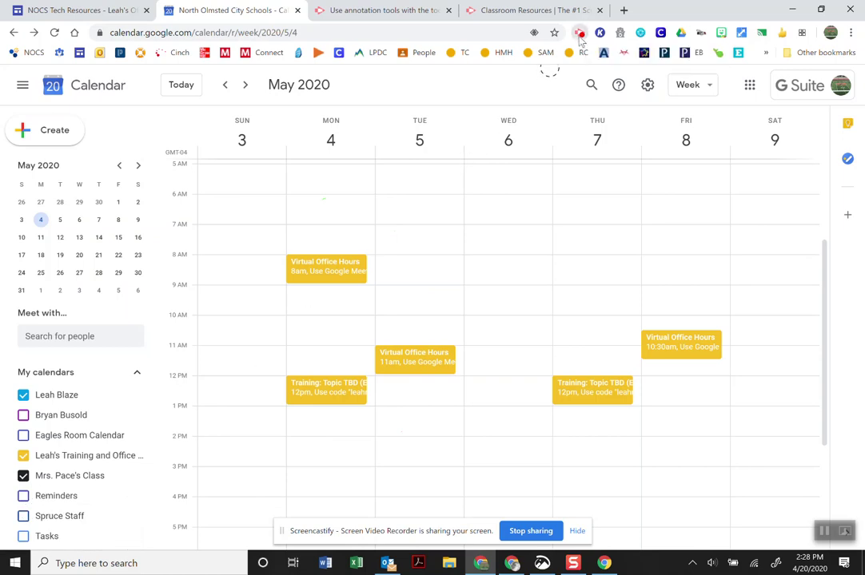
{"action": "left_click", "coordinate": [580, 34]}
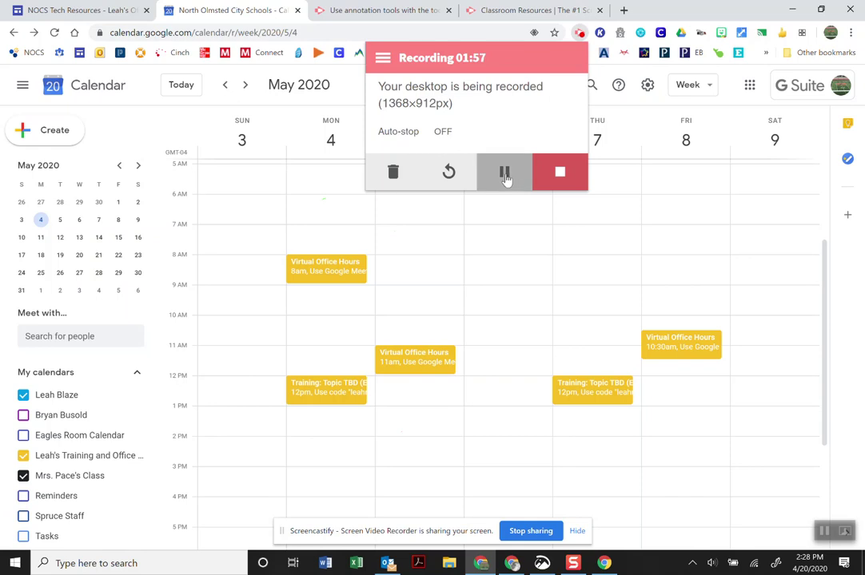
{"action": "left_click", "coordinate": [505, 174]}
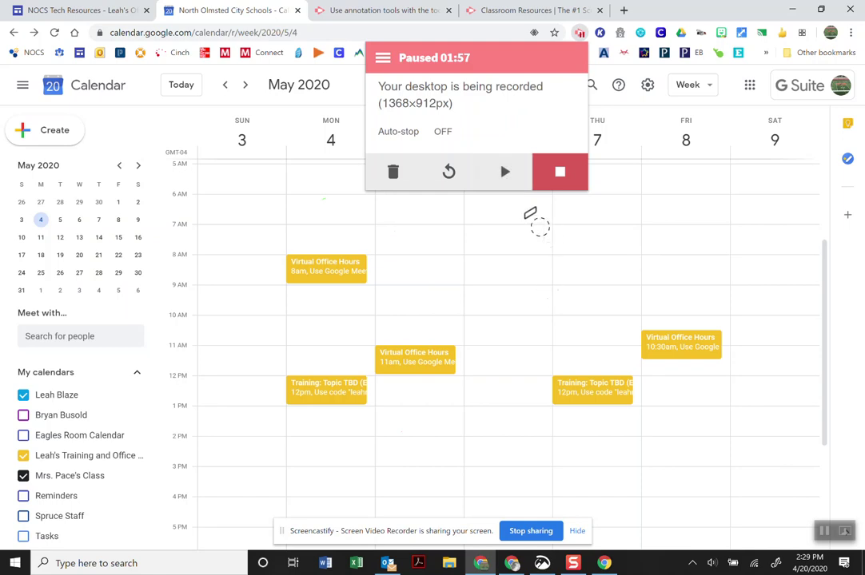
{"action": "left_click", "coordinate": [505, 174]}
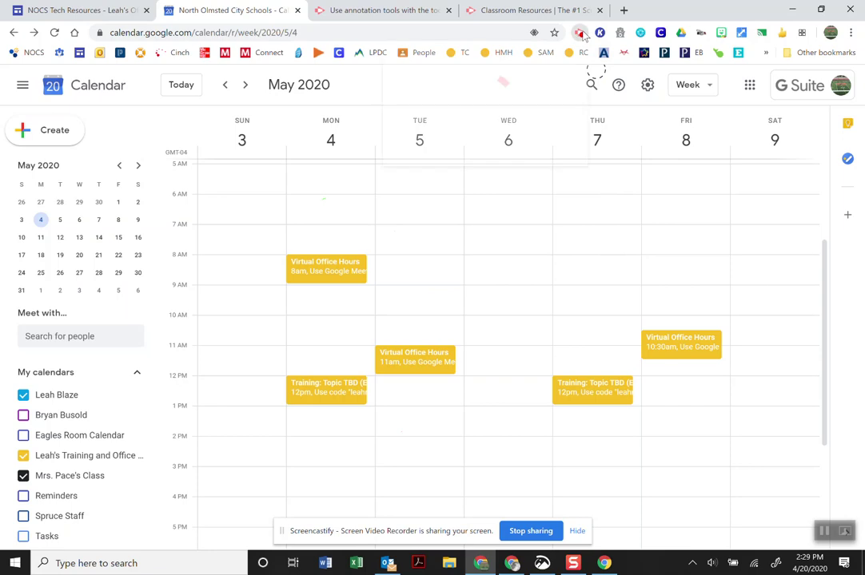
Step: End the recording and rename the video 'Tips and Tricks with Screencastify'
{"action": "left_click", "coordinate": [580, 34]}
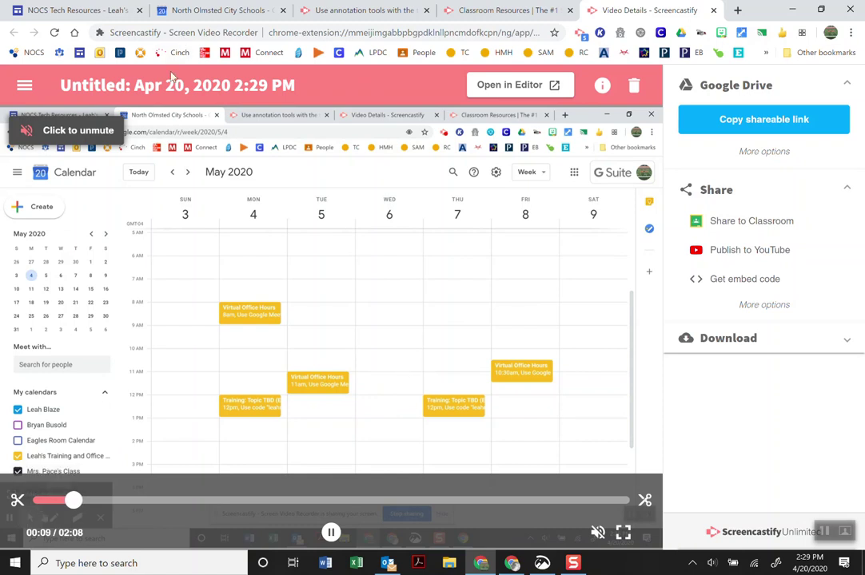
{"action": "left_click", "coordinate": [278, 86]}
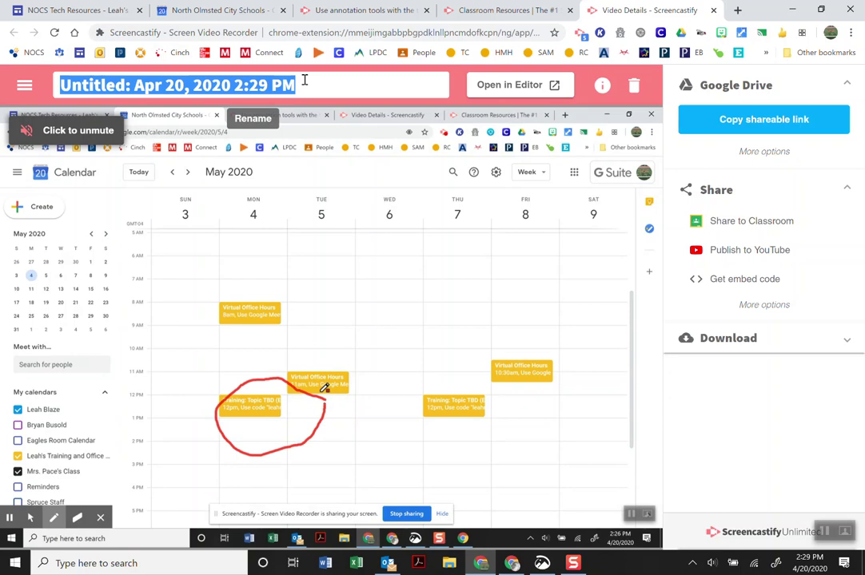
{"action": "type", "text": "Le"}
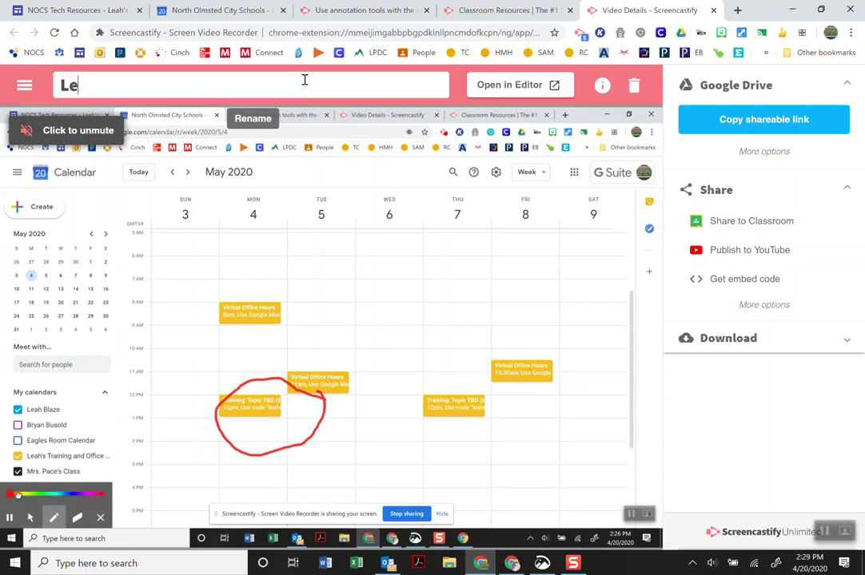
{"action": "key", "text": "BackSpace"}
{"action": "key", "text": "BackSpace"}
{"action": "type", "text": "Tips and Tr"}
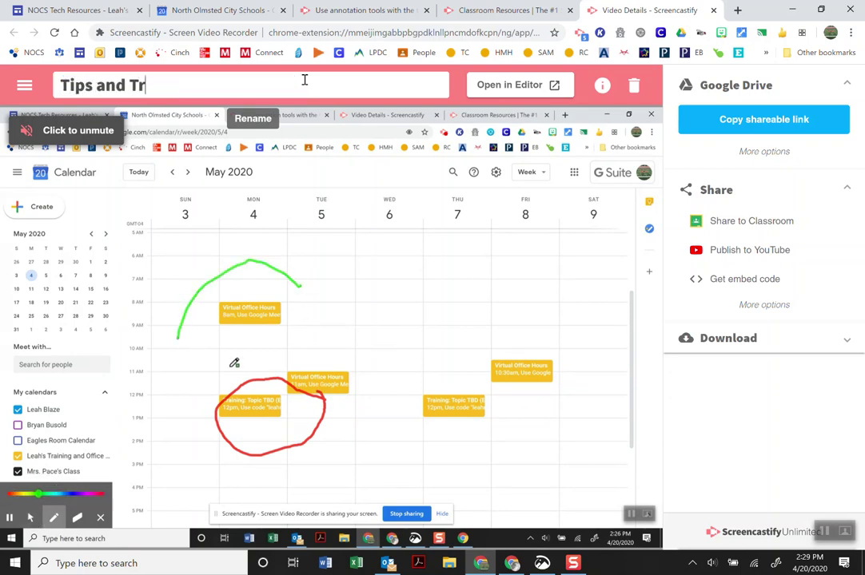
{"action": "type", "text": "icks with Scre"}
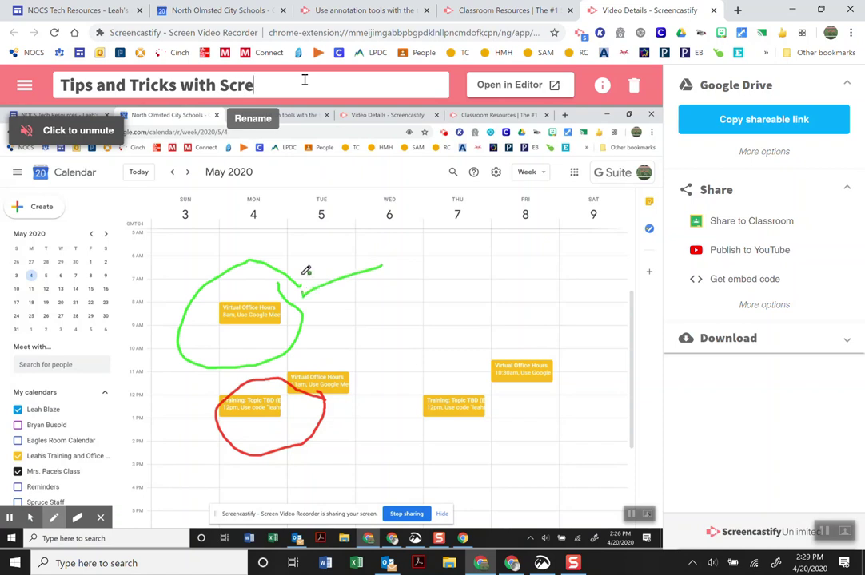
{"action": "type", "text": "encastify"}
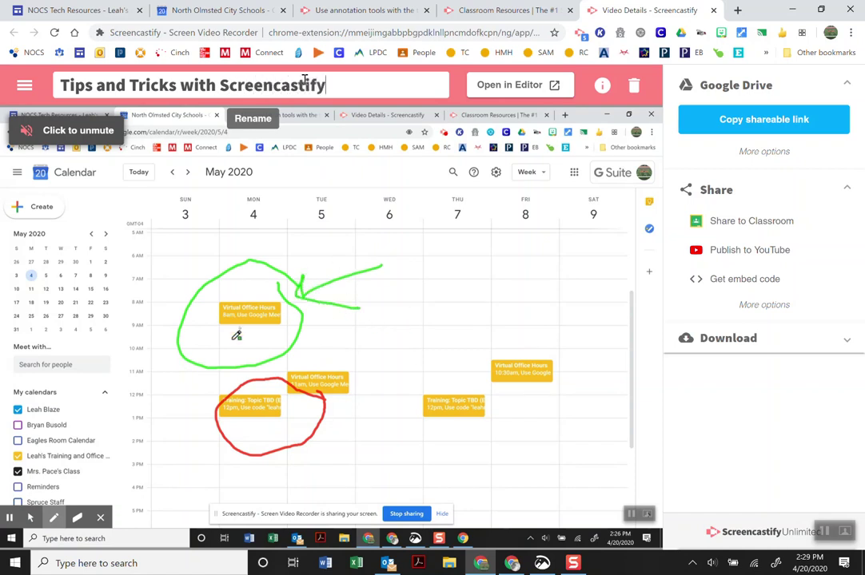
{"action": "left_click", "coordinate": [348, 142]}
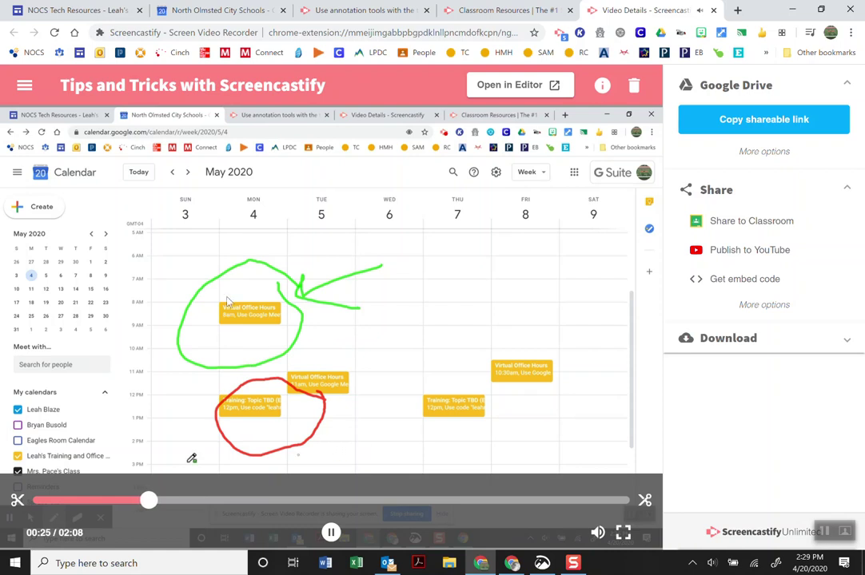
Step: Pause playback and change the video's Drive sharing from Private to Unlisted at nolmsted.org
{"action": "left_click", "coordinate": [335, 537]}
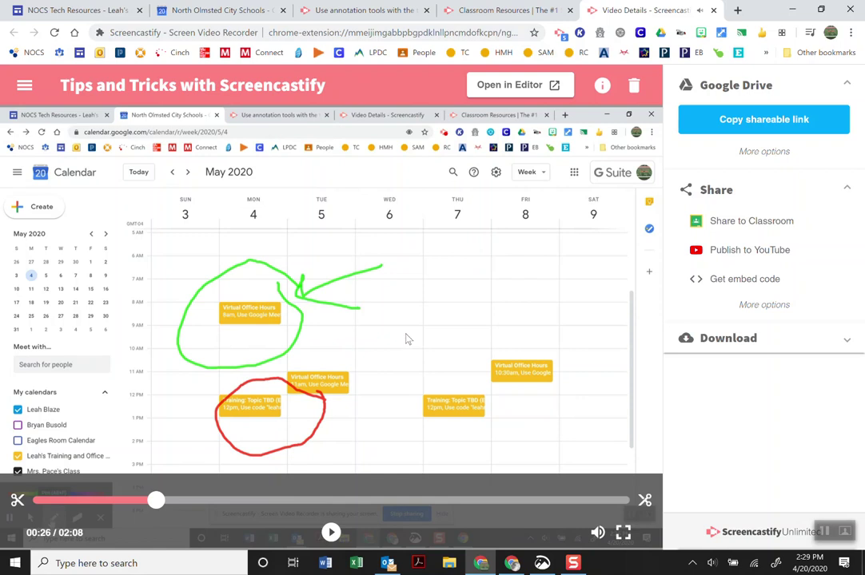
{"action": "left_click", "coordinate": [730, 84]}
{"action": "left_click", "coordinate": [729, 85]}
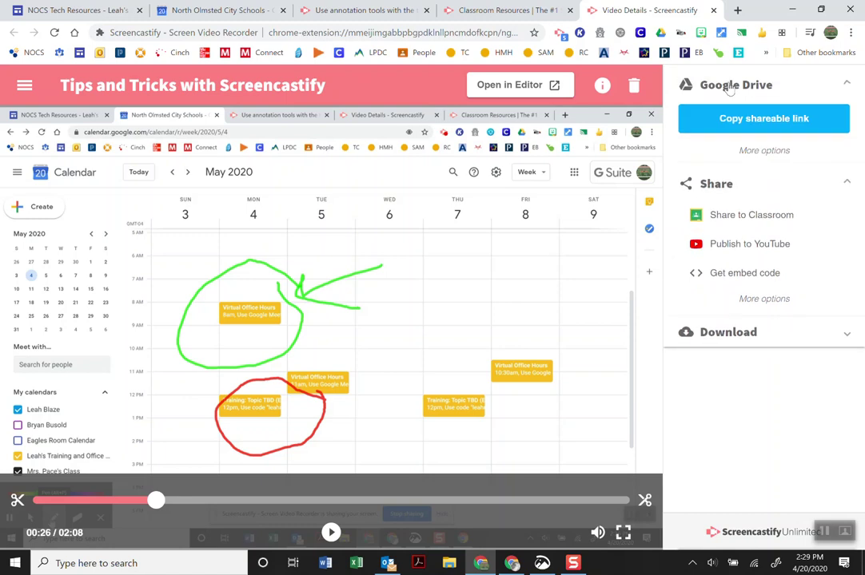
{"action": "left_click", "coordinate": [759, 153]}
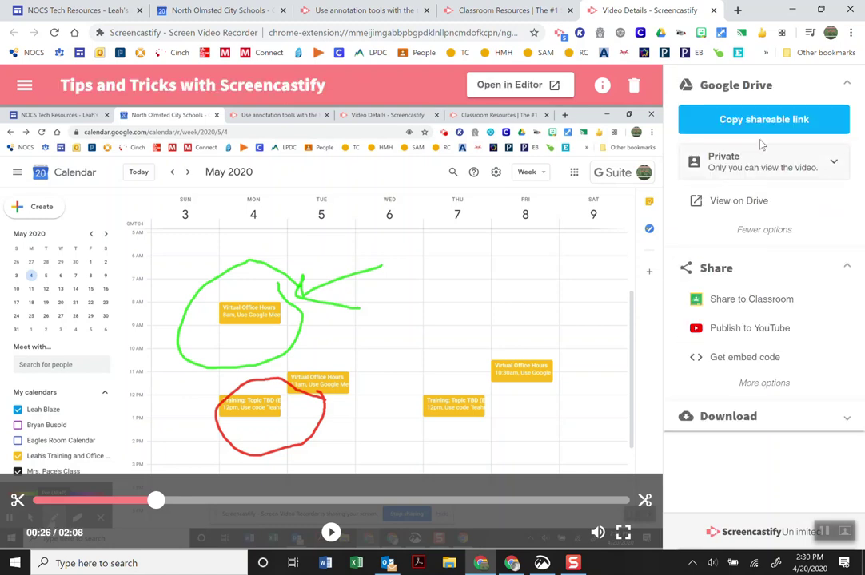
{"action": "left_click", "coordinate": [772, 172]}
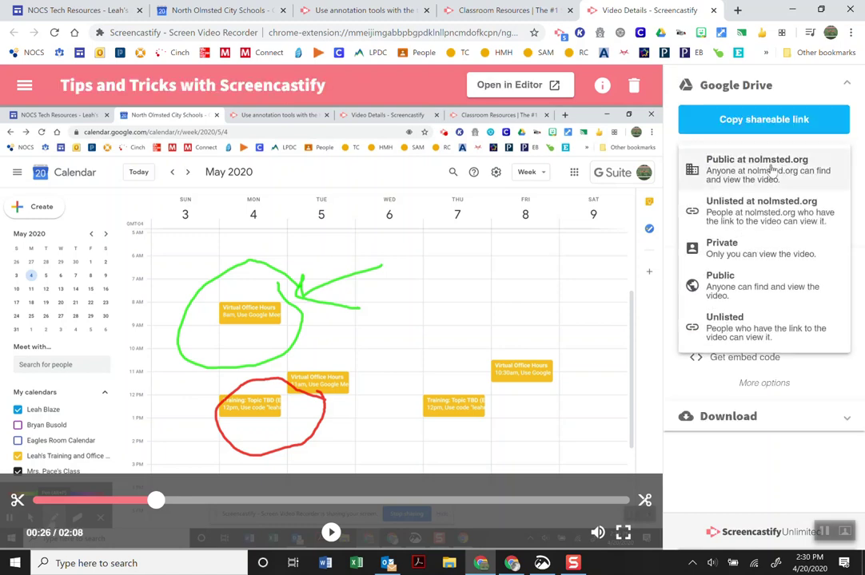
{"action": "left_click", "coordinate": [675, 186]}
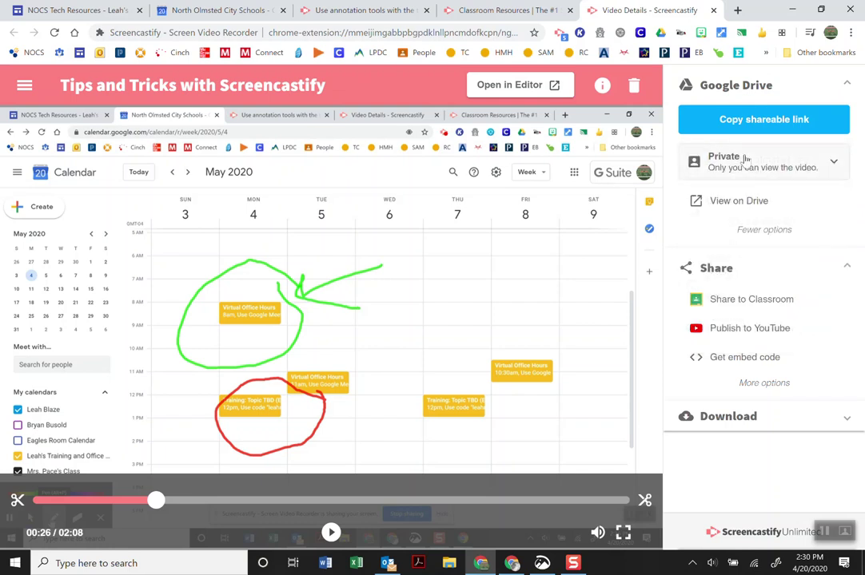
{"action": "left_click", "coordinate": [832, 168]}
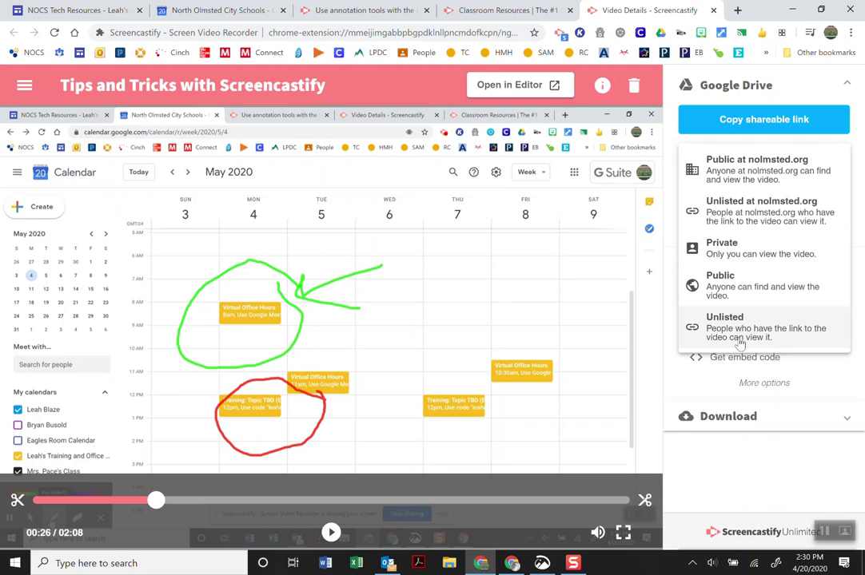
{"action": "left_click", "coordinate": [723, 214]}
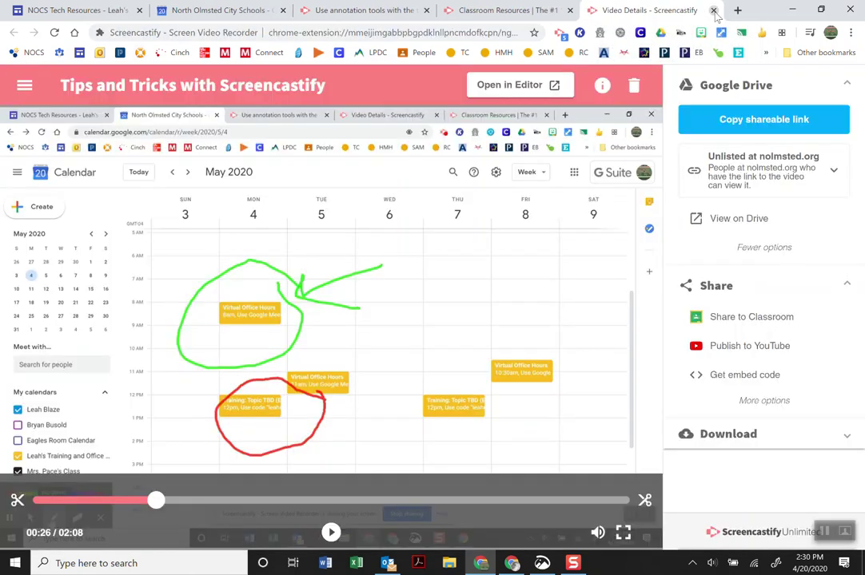
Step: Trim the recording at about 00:20, save, and confirm replacing the original video
{"action": "left_click", "coordinate": [17, 501]}
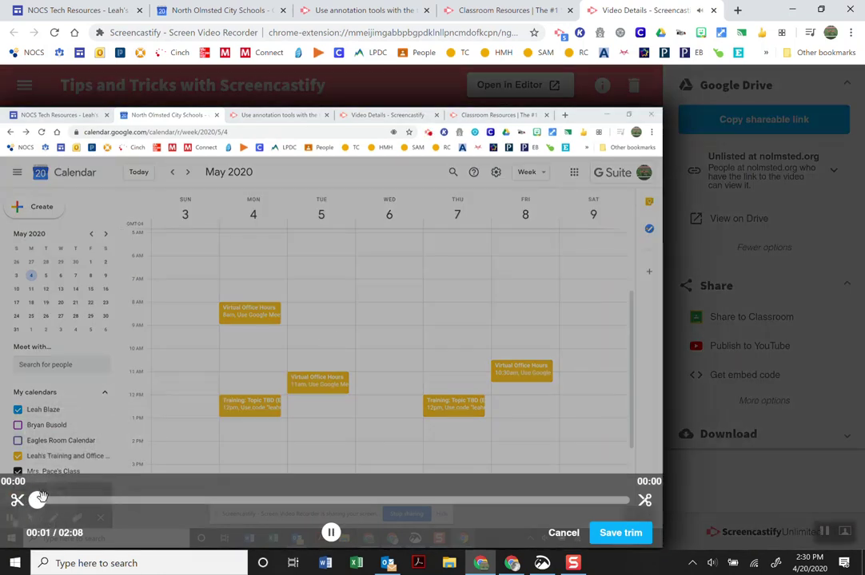
{"action": "left_click_drag", "start_coordinate": [40, 499], "coordinate": [126, 519]}
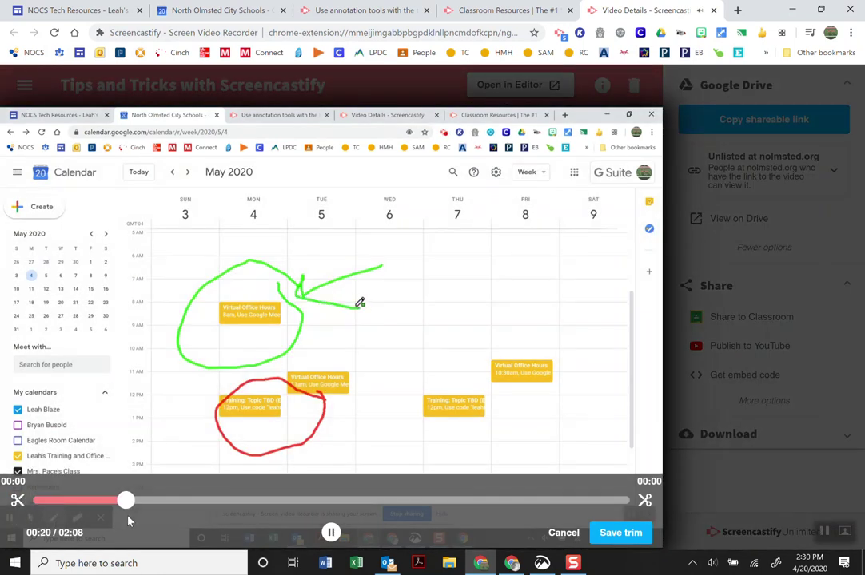
{"action": "left_click", "coordinate": [331, 532]}
{"action": "left_click", "coordinate": [615, 537]}
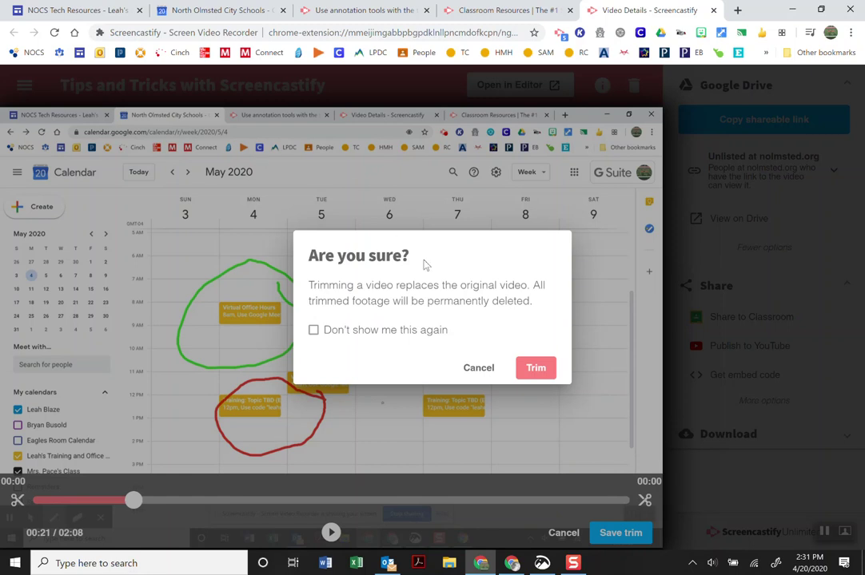
{"action": "left_click", "coordinate": [547, 368]}
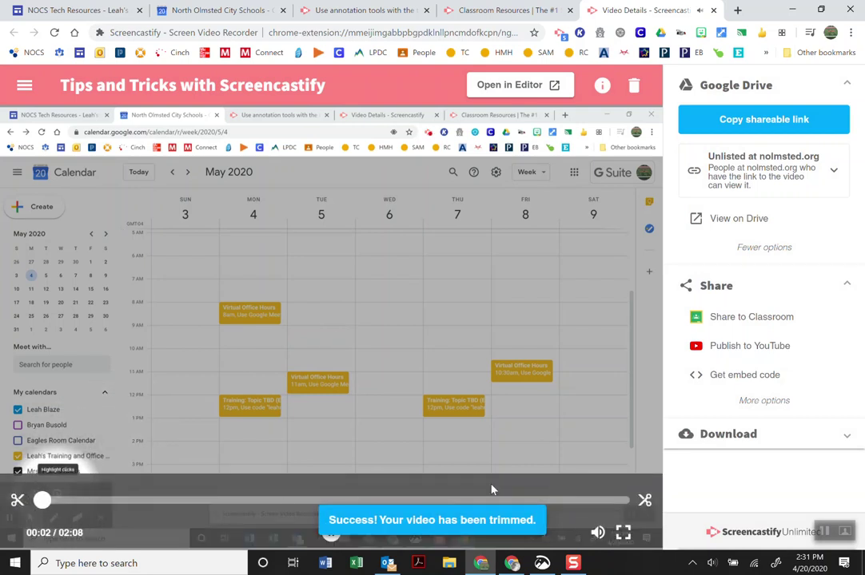
{"action": "left_click", "coordinate": [460, 410]}
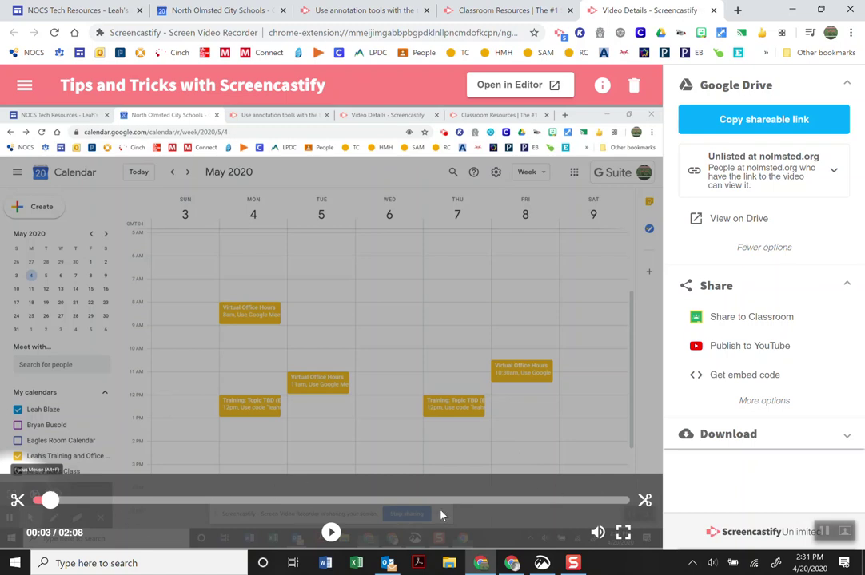
Step: Open the recording in Screencastify Editor and drag the timeline's left handle to trim the start
{"action": "left_click", "coordinate": [527, 87]}
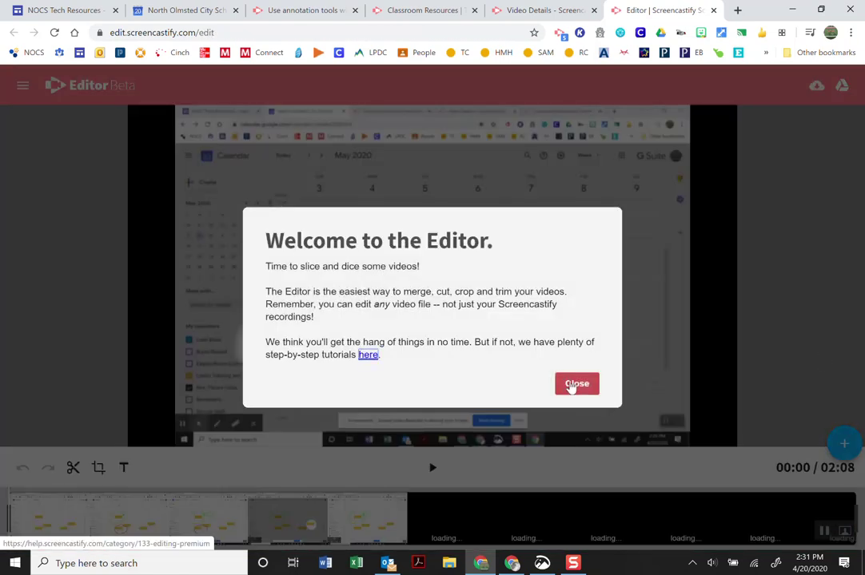
{"action": "left_click", "coordinate": [571, 387]}
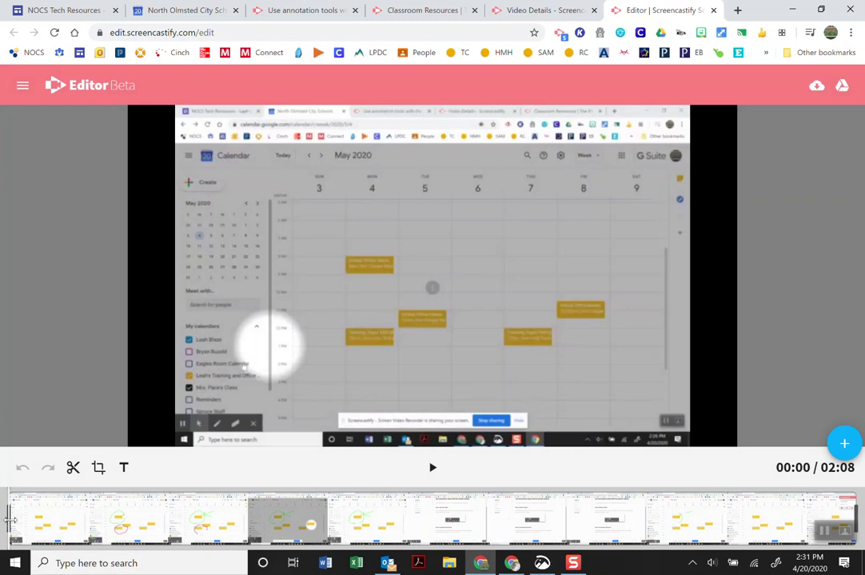
{"action": "mouse_move", "coordinate": [10, 519]}
{"action": "left_mouse_down"}
{"action": "mouse_move", "coordinate": [121, 524]}
{"action": "mouse_move", "coordinate": [171, 513]}
{"action": "left_mouse_up"}
Step: Split the clip at 00:19 and delete the first part, leaving a 01:30 clip
{"action": "left_click", "coordinate": [73, 467]}
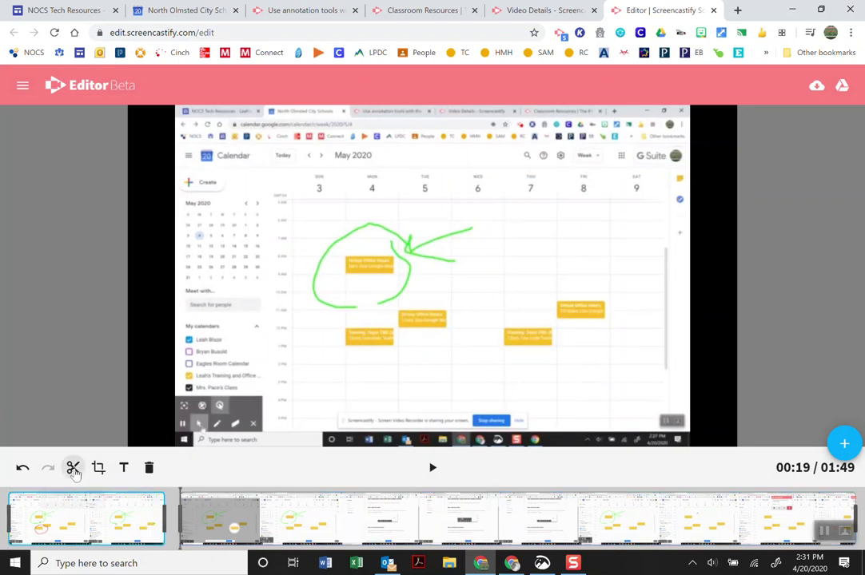
{"action": "left_click", "coordinate": [122, 519]}
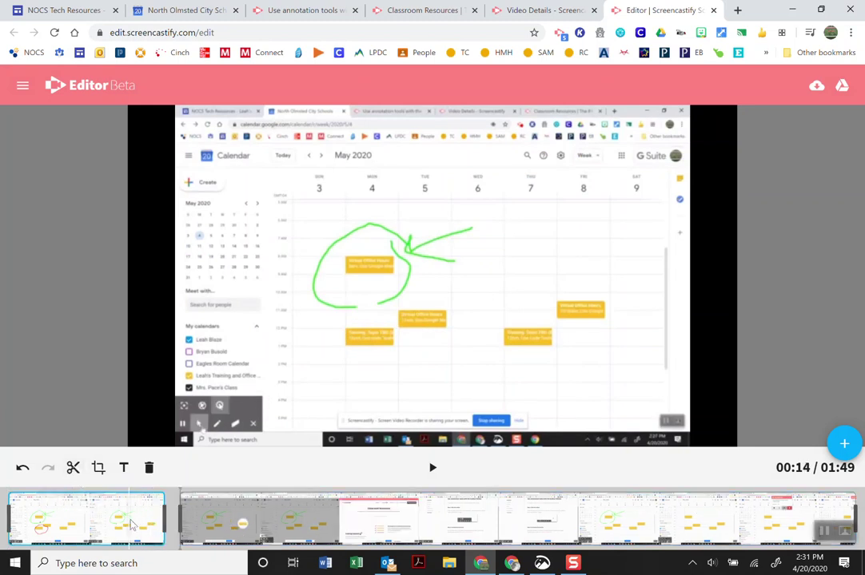
{"action": "left_click", "coordinate": [82, 520]}
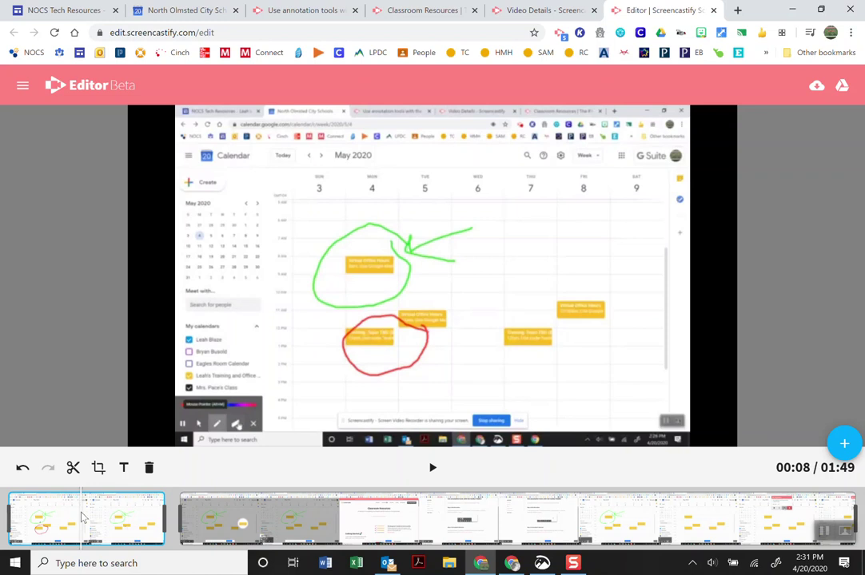
{"action": "key", "text": "Delete"}
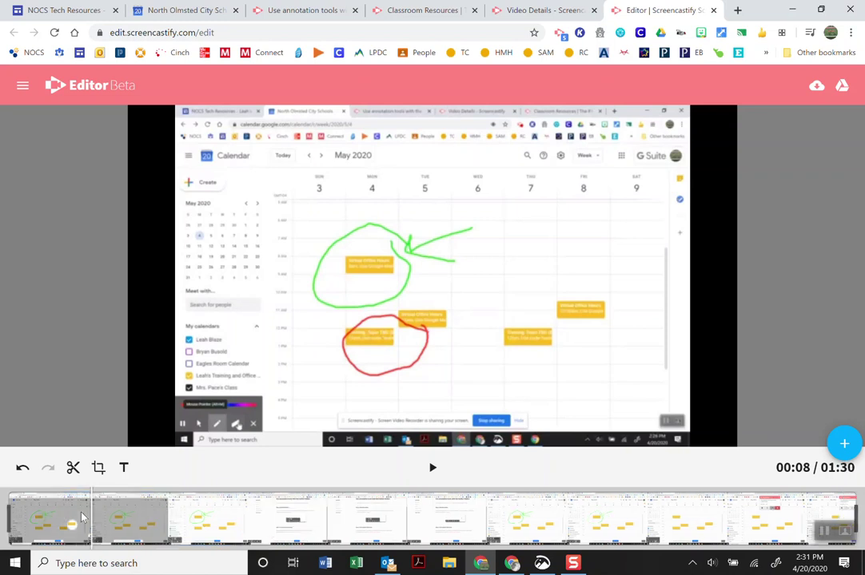
{"action": "left_click", "coordinate": [73, 515]}
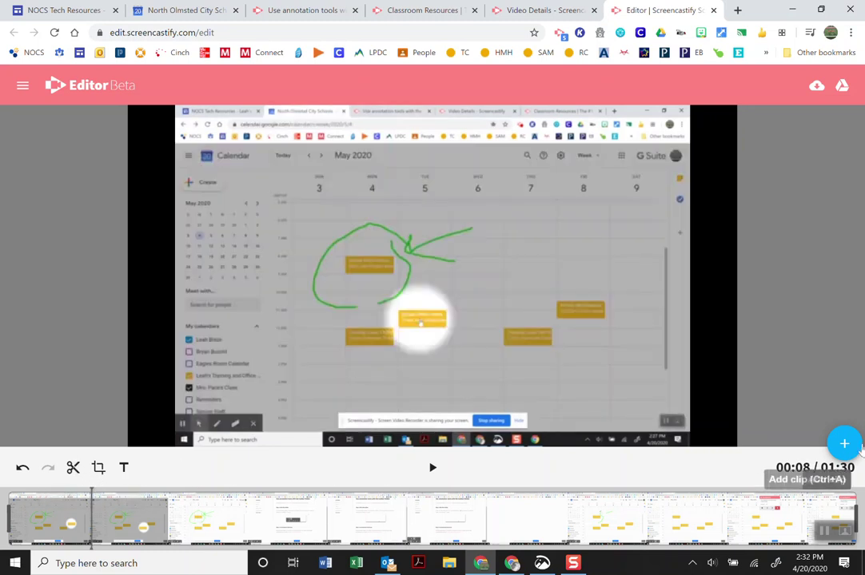
Step: Reveal the Google Drive and upload options for adding another clip to the edit
{"action": "left_click", "coordinate": [851, 450]}
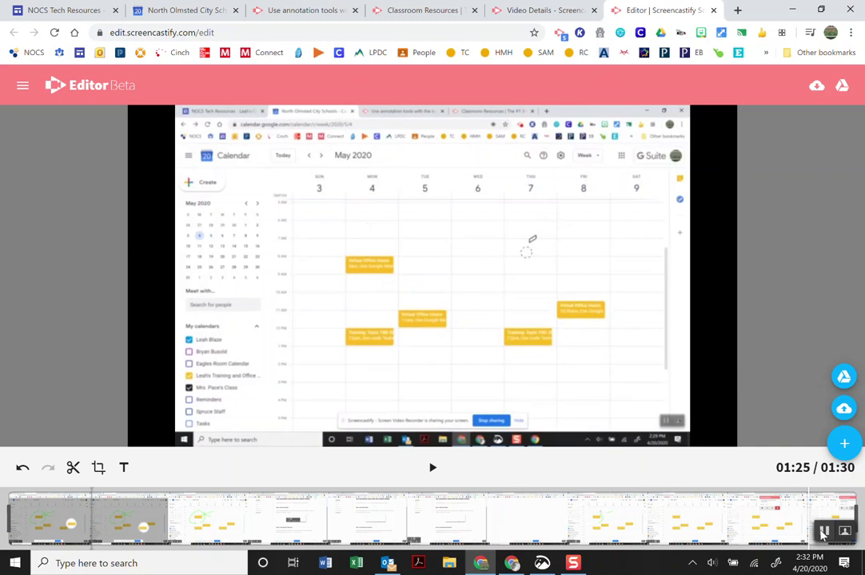
Step: Browse the Classroom Resources page's guides down to the Webinars and Keyboard Shortcuts sections
{"action": "left_click", "coordinate": [418, 11]}
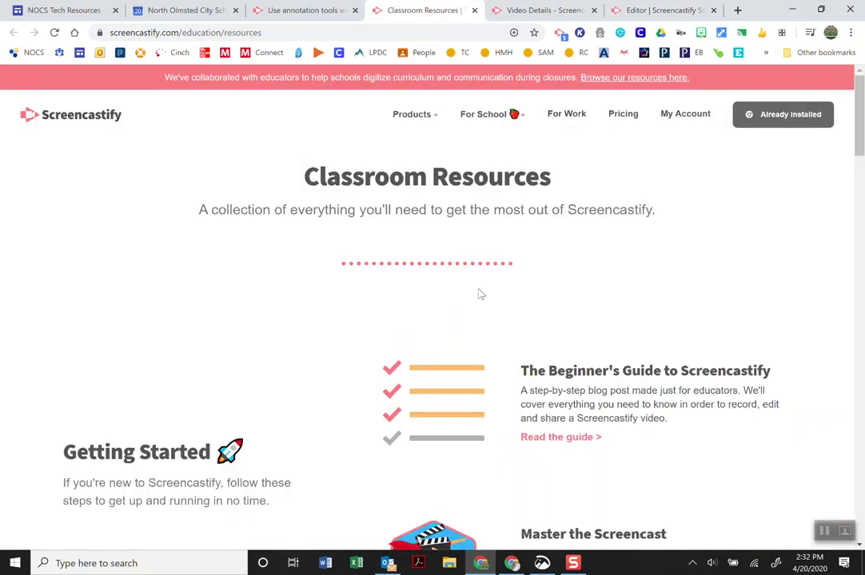
{"action": "scroll", "coordinate": [482, 299], "scroll_direction": "down", "scroll_amount": 10}
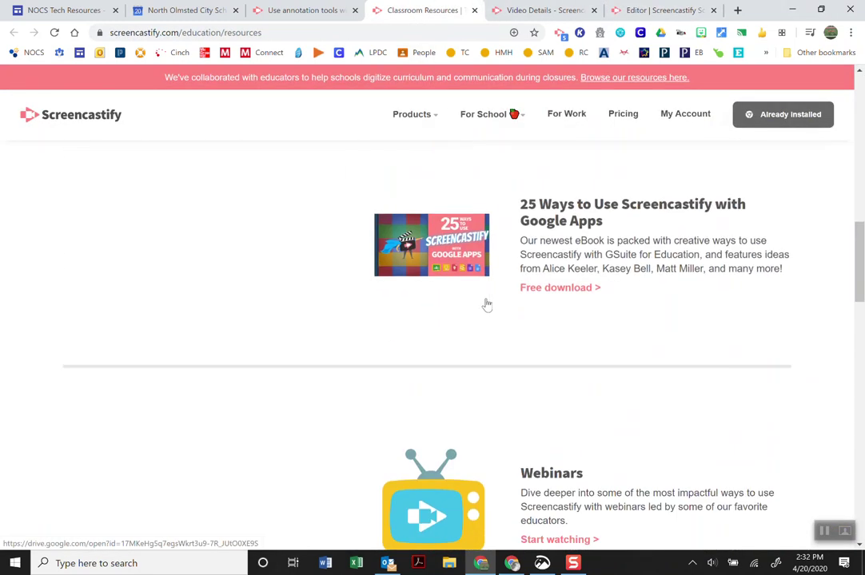
{"action": "scroll", "coordinate": [485, 305], "scroll_direction": "down", "scroll_amount": 12}
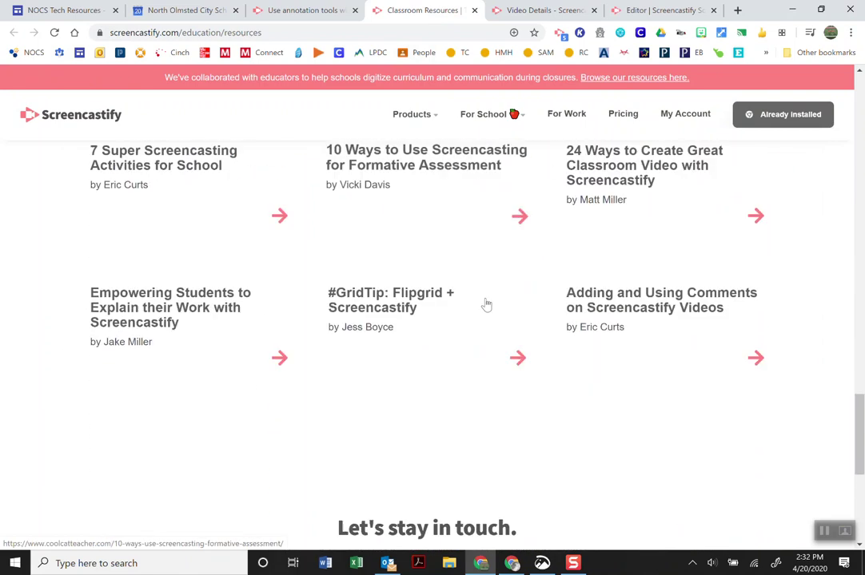
{"action": "scroll", "coordinate": [484, 304], "scroll_direction": "up", "scroll_amount": 8}
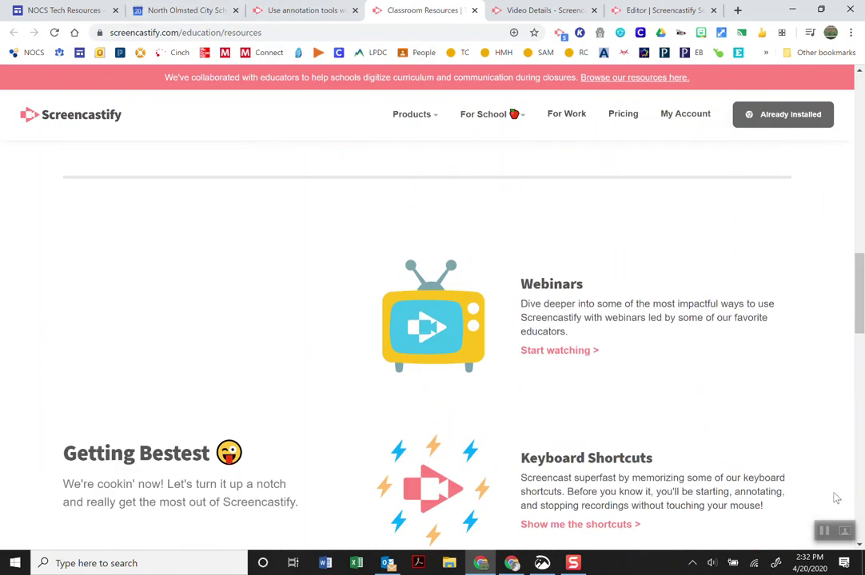